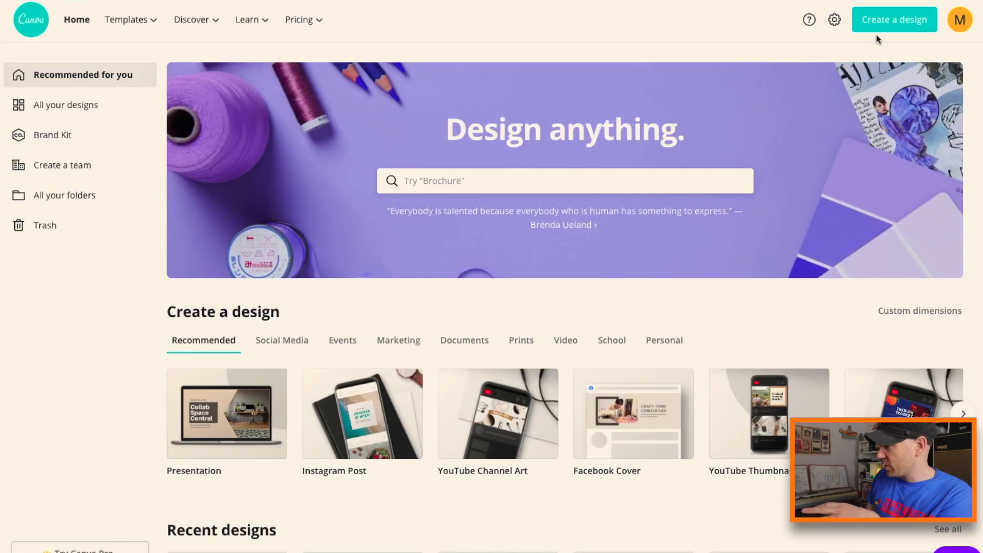
- Start a custom-dimension design and enter the 975 px width
{"action": "left_click", "coordinate": [877, 28]}
{"action": "left_click", "coordinate": [803, 80]}
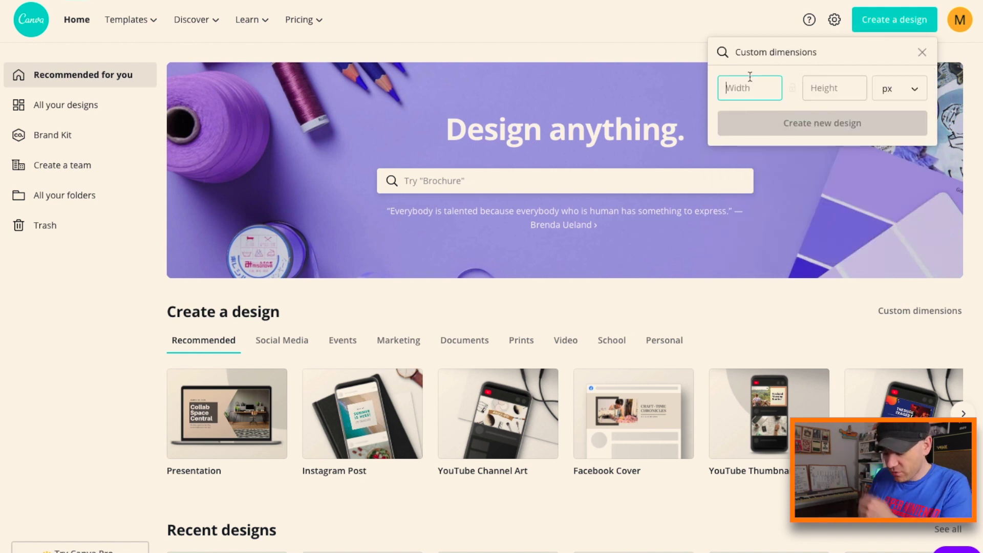
{"action": "type", "text": "97"}
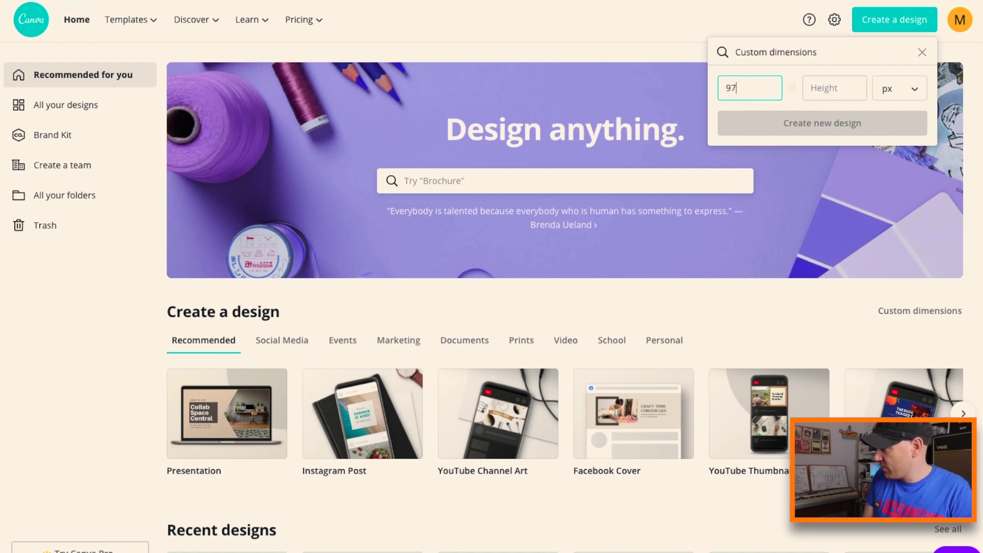
{"action": "left_click", "coordinate": [835, 88]}
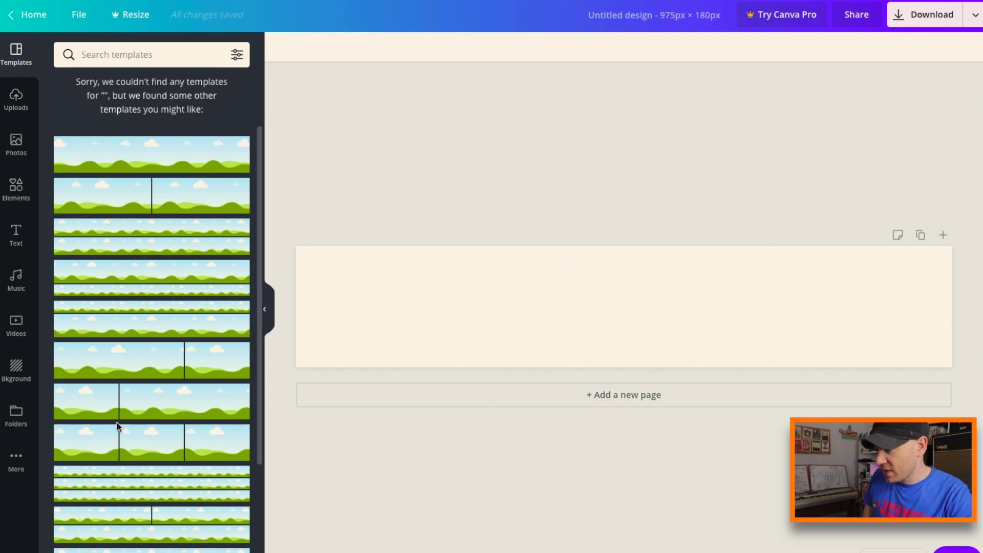
- Upload the DIY HARD logo file and add it to the banner
{"action": "left_click", "coordinate": [12, 111]}
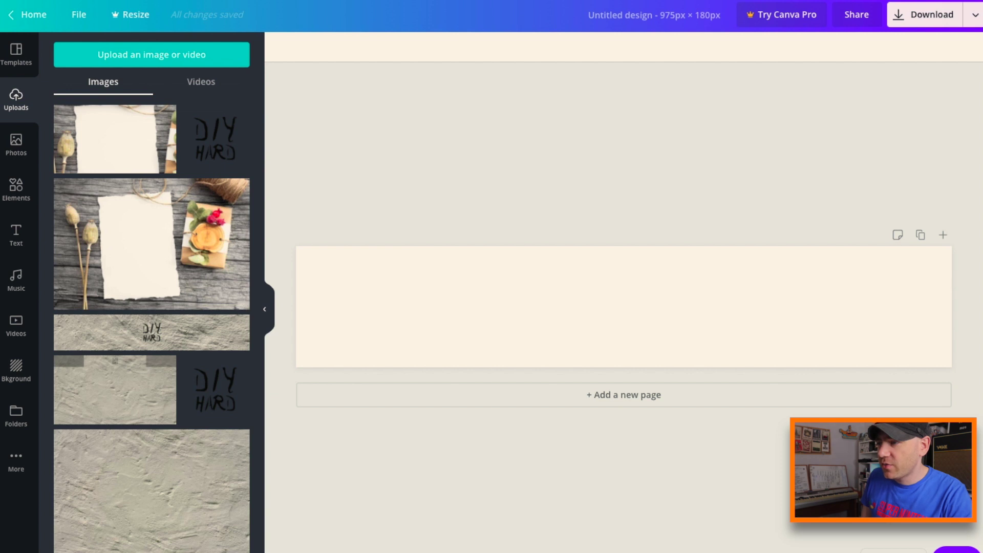
{"action": "left_click_drag", "start_coordinate": [266, 128], "coordinate": [165, 125]}
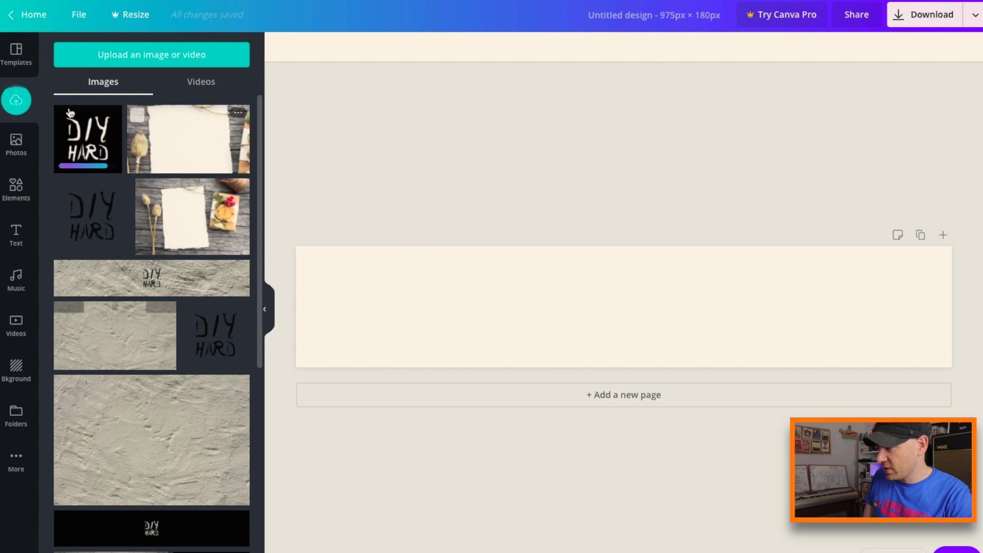
{"action": "left_click", "coordinate": [78, 134]}
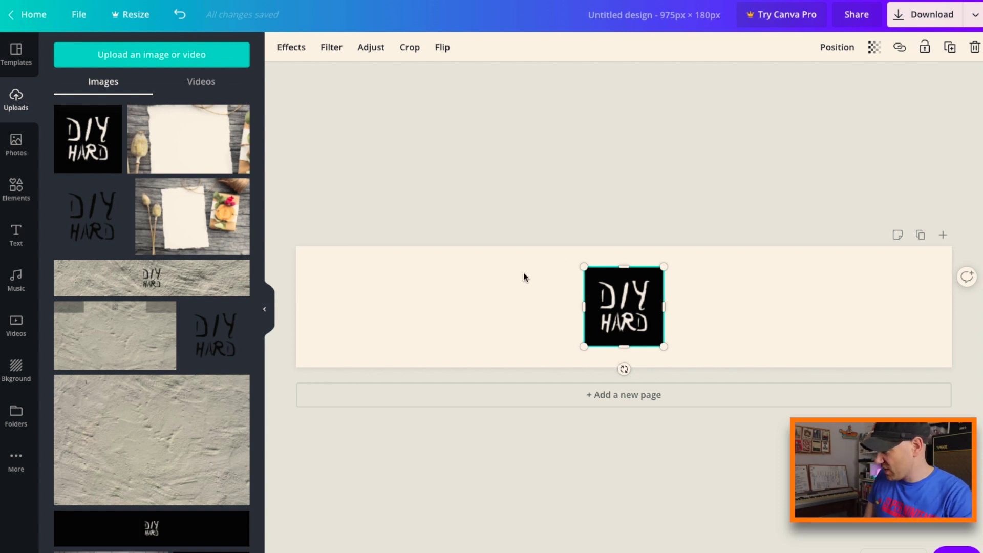
- Change the page background colour to black
{"action": "left_click", "coordinate": [476, 278]}
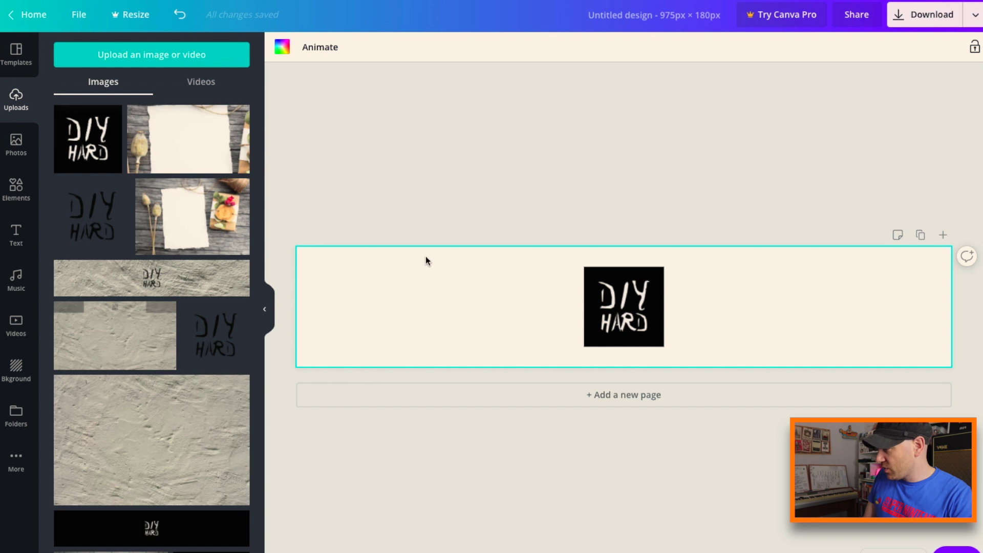
{"action": "left_click", "coordinate": [282, 49]}
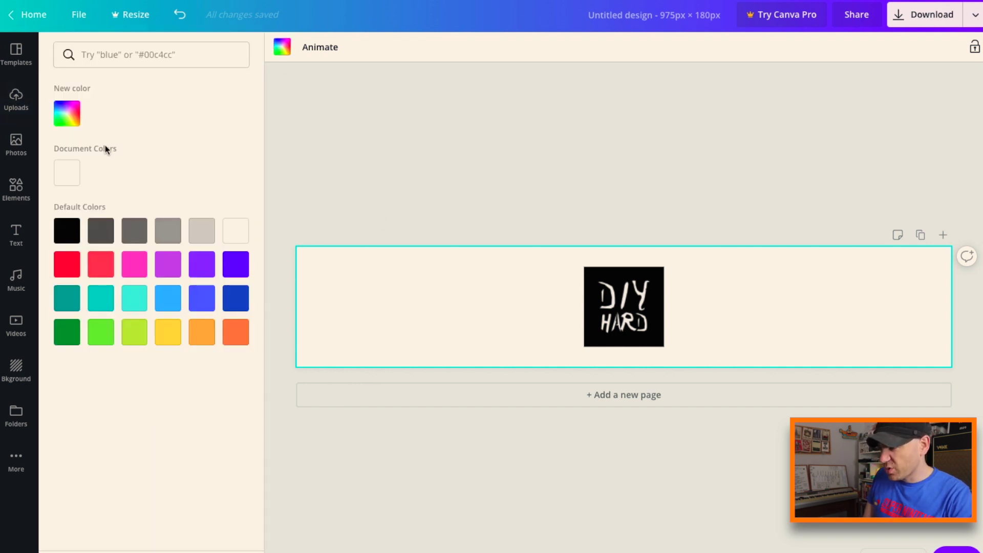
{"action": "left_click", "coordinate": [63, 227]}
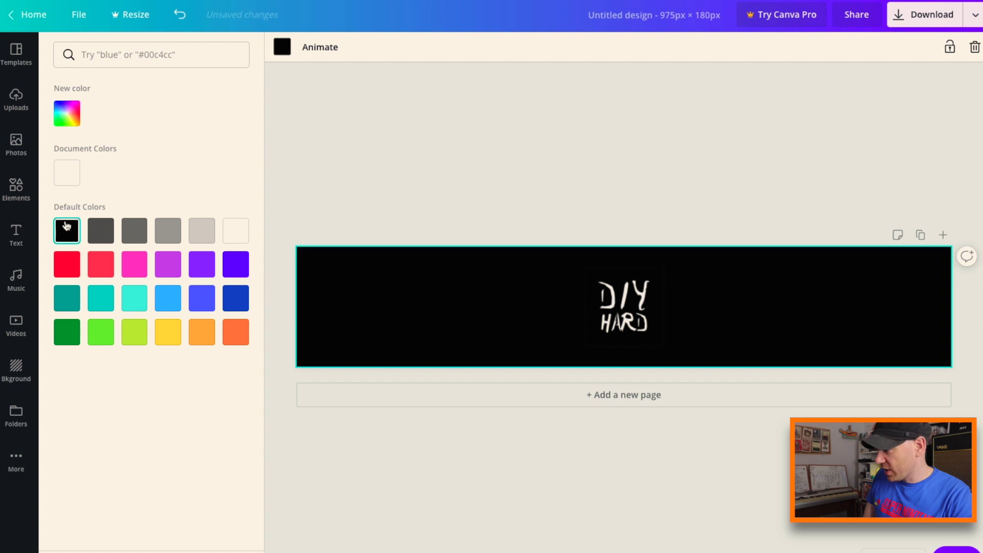
{"action": "left_click", "coordinate": [405, 177]}
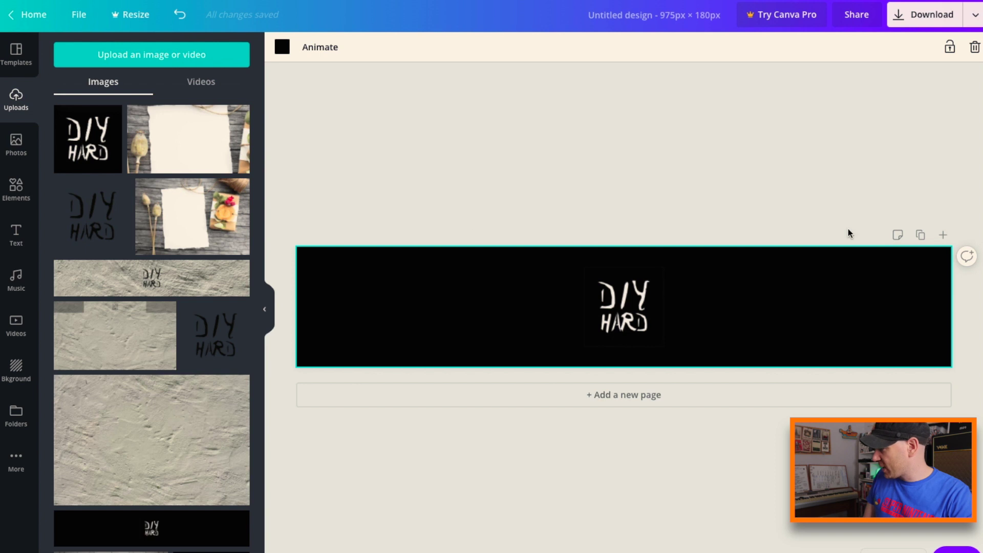
- Download the banner as a PNG into a new folder 'NEW' inside DIYHARD
{"action": "left_click", "coordinate": [952, 24]}
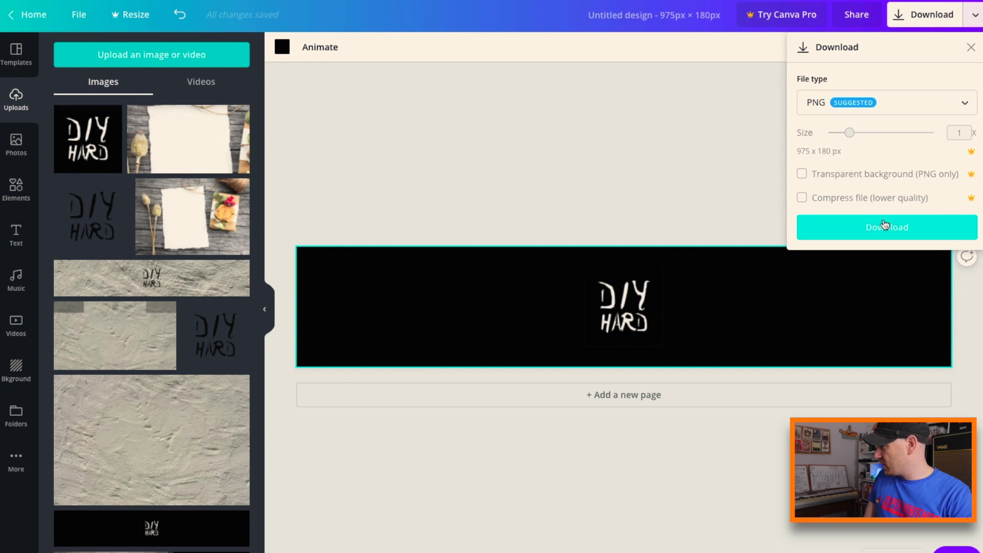
{"action": "left_click", "coordinate": [869, 233]}
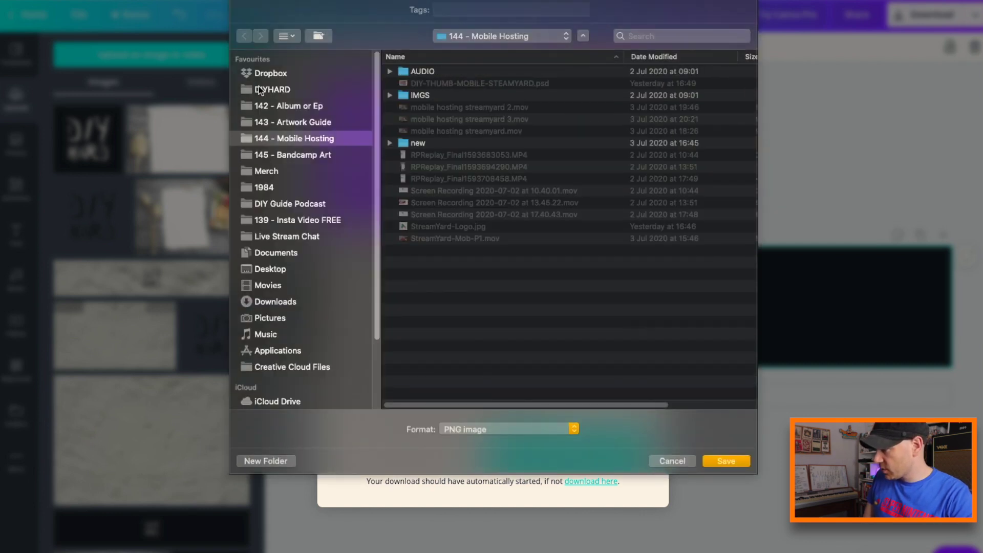
{"action": "left_click", "coordinate": [262, 89]}
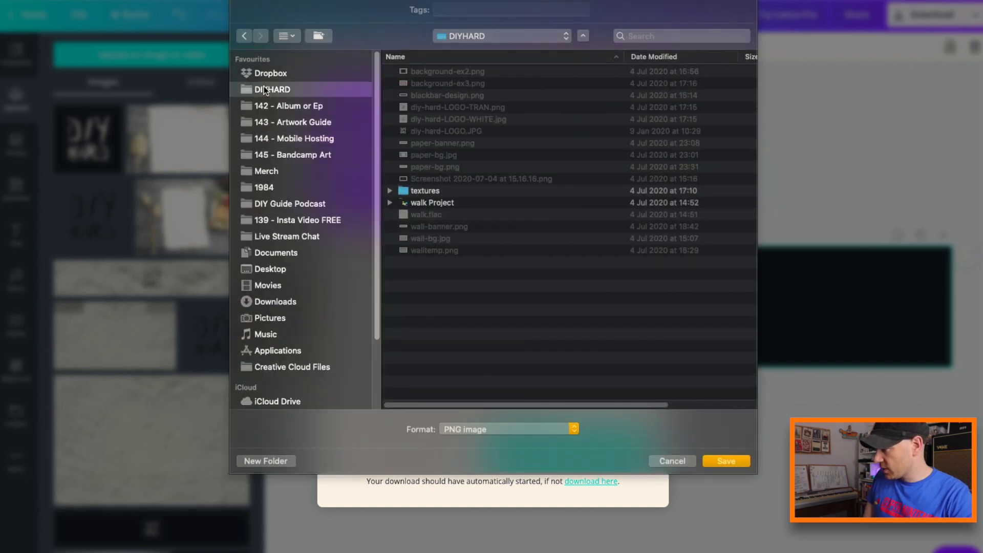
{"action": "left_click", "coordinate": [264, 460]}
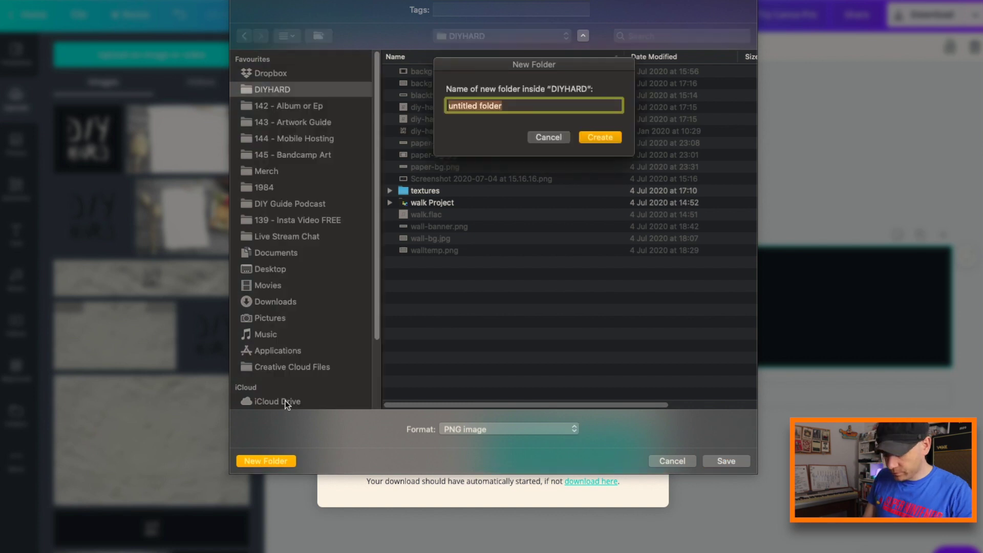
{"action": "type", "text": "NEW"}
{"action": "key", "text": "Return"}
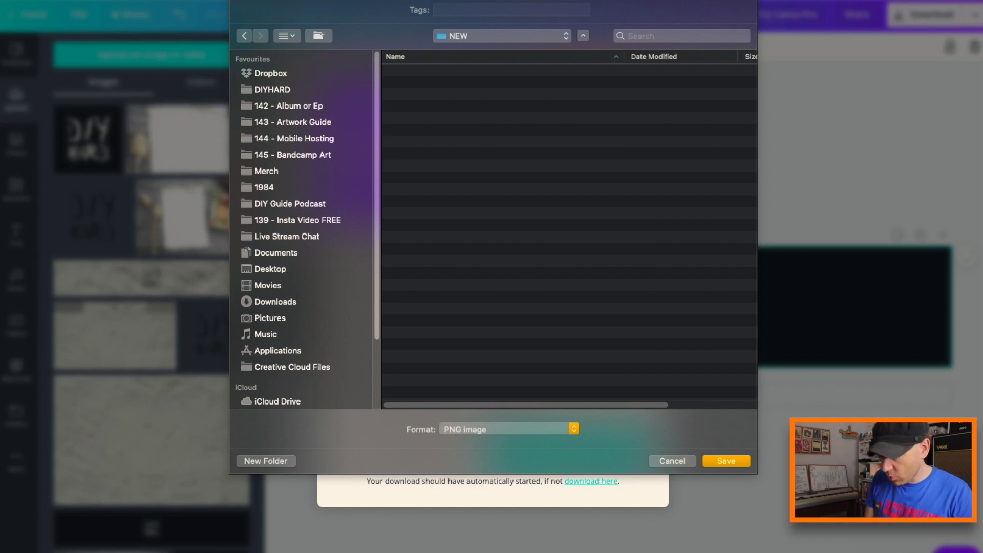
{"action": "key", "text": "Return"}
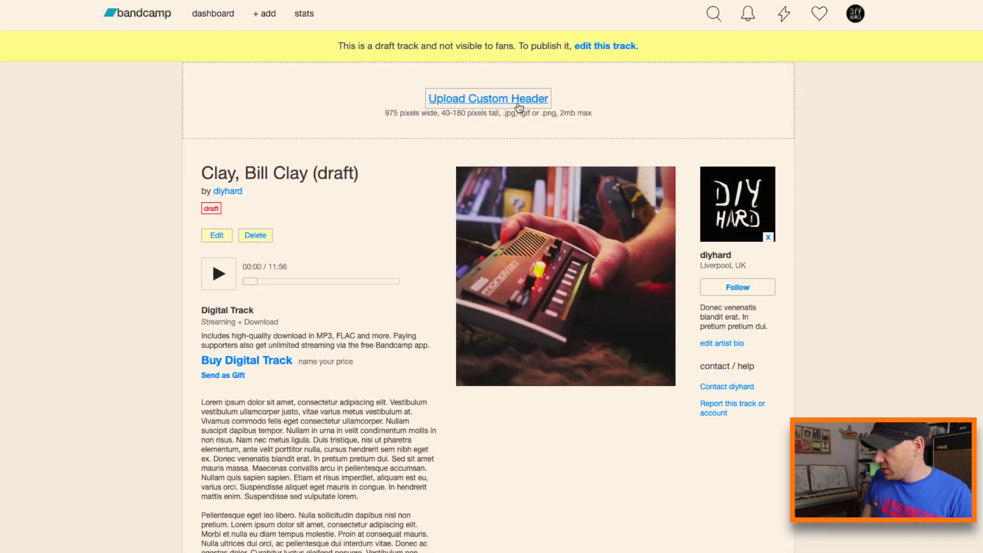
- Upload BCHEADER1.png from the DIYHARD folder as the custom header
{"action": "left_click", "coordinate": [478, 101]}
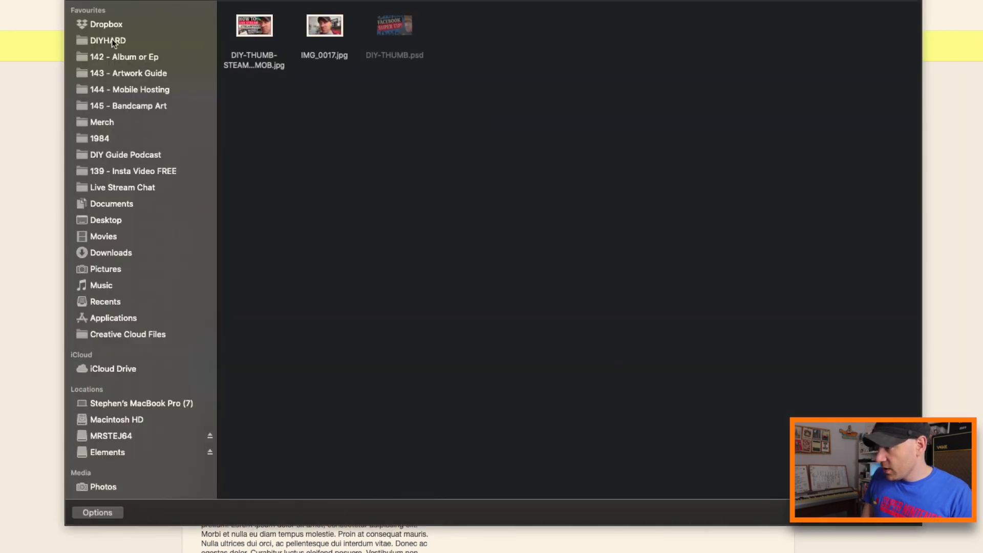
{"action": "left_click", "coordinate": [112, 39]}
{"action": "double_click", "coordinate": [257, 26]}
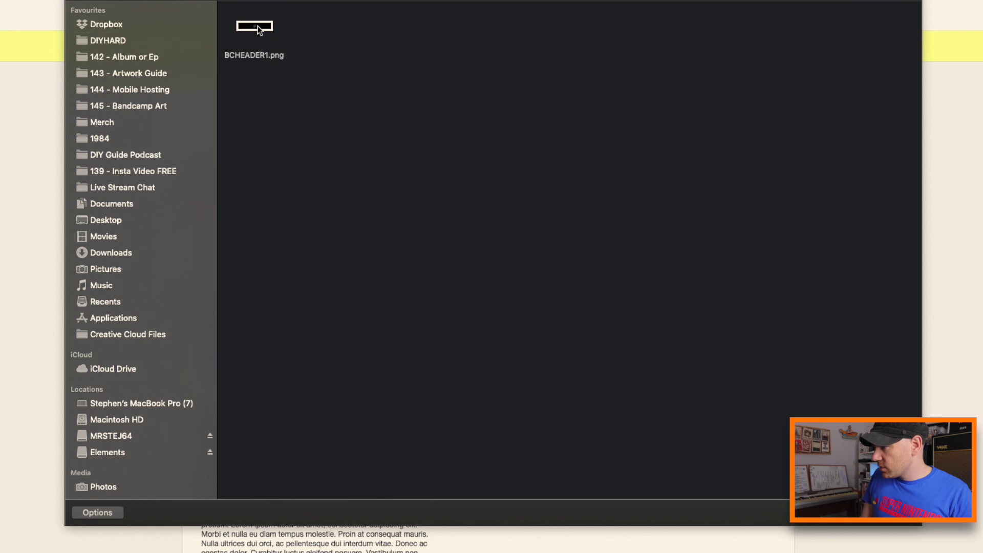
{"action": "left_click", "coordinate": [256, 29]}
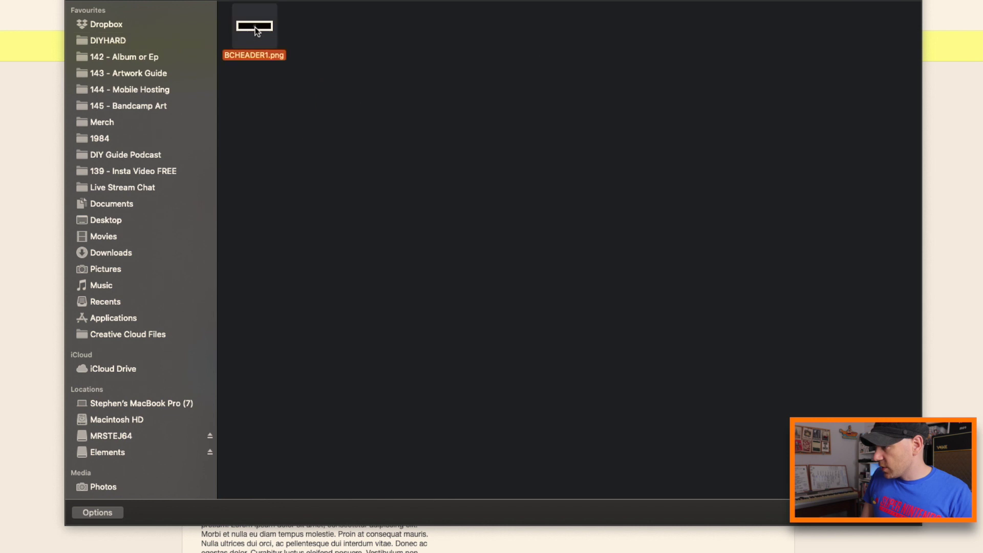
{"action": "left_click", "coordinate": [873, 523]}
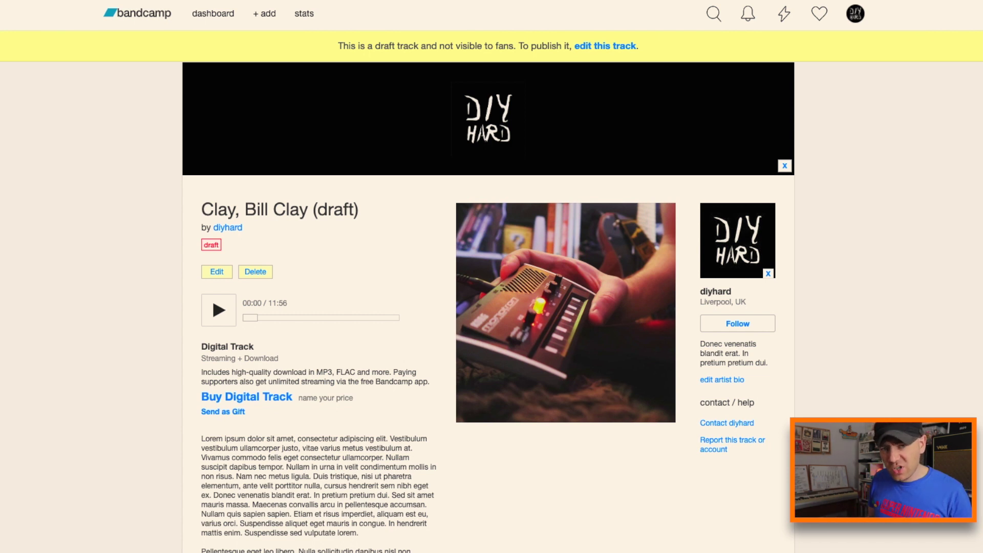
- In the page design colours, set Body Color and Background Color to #000000
{"action": "mouse_move", "coordinate": [859, 17]}
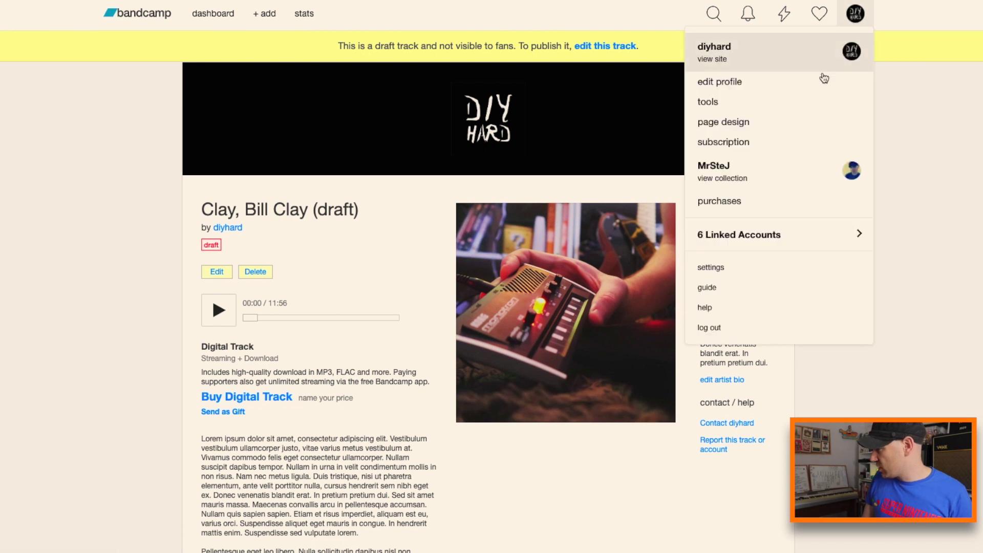
{"action": "left_click", "coordinate": [798, 122]}
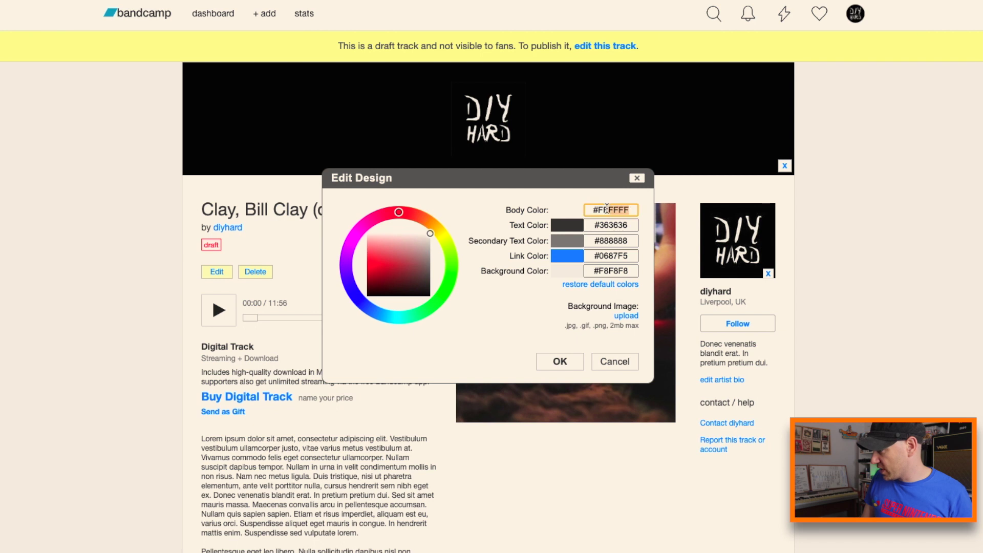
{"action": "left_click_drag", "start_coordinate": [628, 208], "coordinate": [593, 209]}
{"action": "type", "text": "#000"}
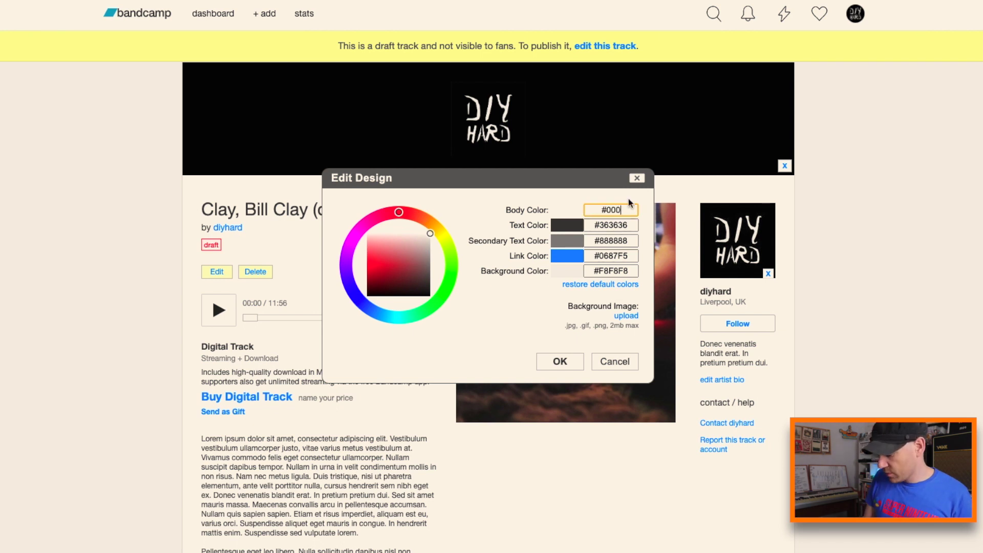
{"action": "type", "text": "000"}
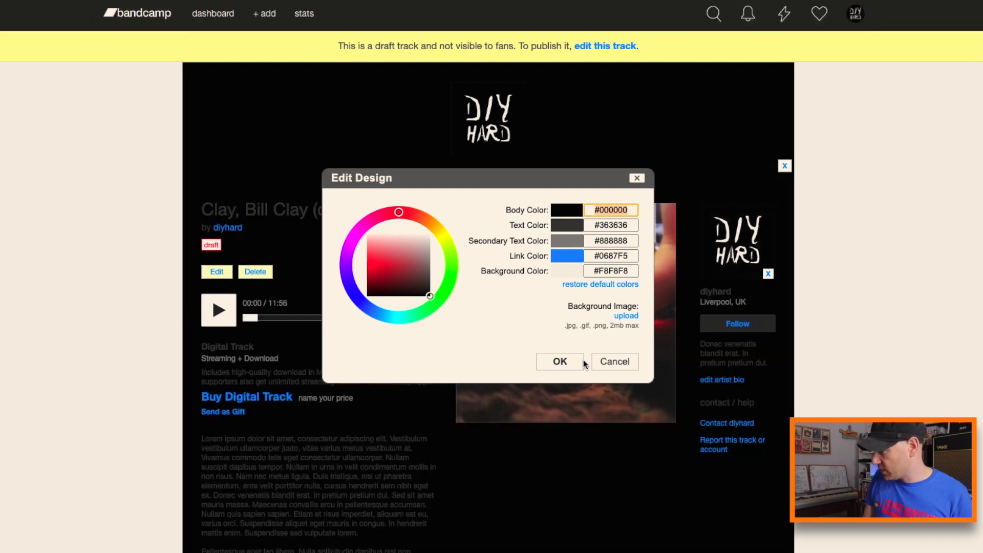
{"action": "left_click", "coordinate": [629, 270]}
{"action": "left_click_drag", "start_coordinate": [629, 270], "coordinate": [599, 270]}
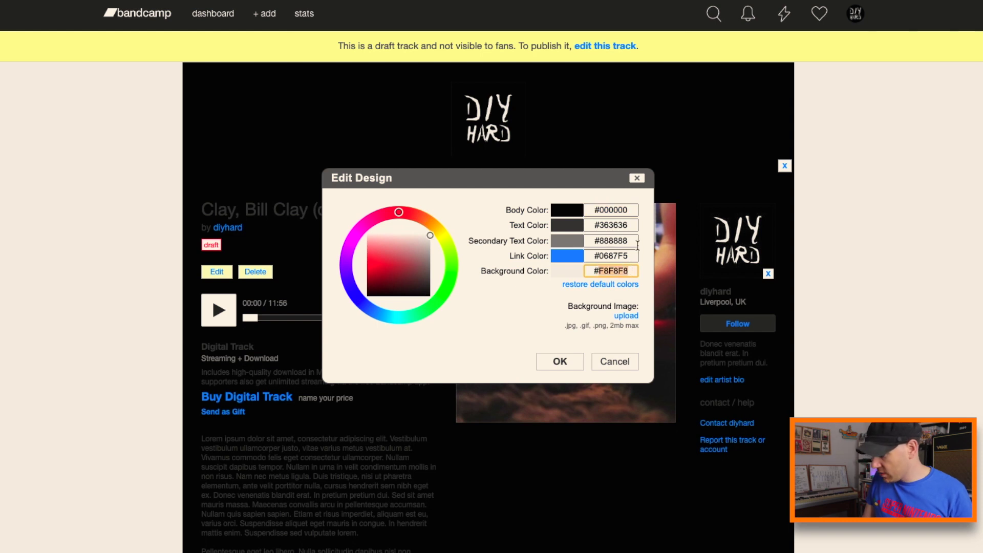
{"action": "type", "text": "000000"}
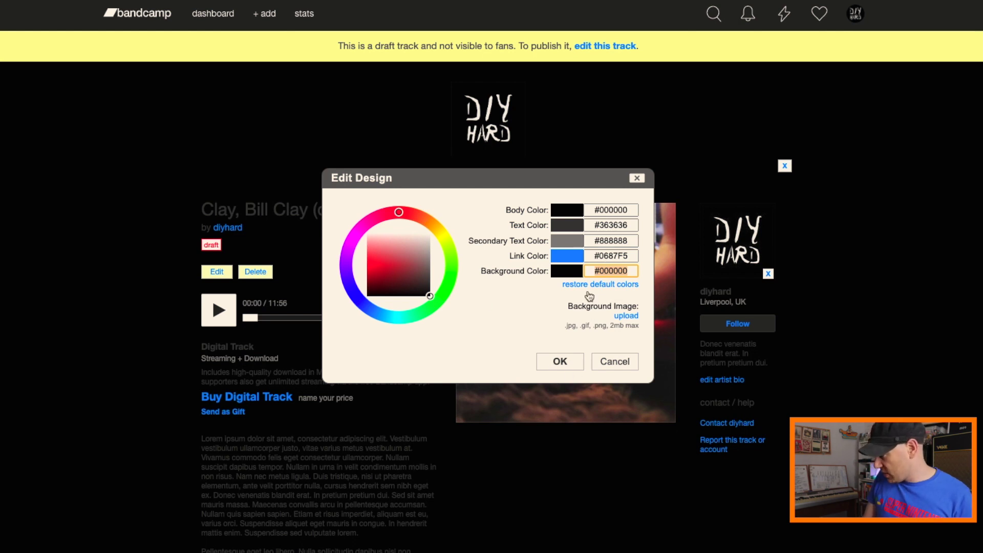
{"action": "left_click_drag", "start_coordinate": [393, 174], "coordinate": [395, 101]}
{"action": "scroll", "coordinate": [233, 206], "scroll_direction": "down", "scroll_amount": 3}
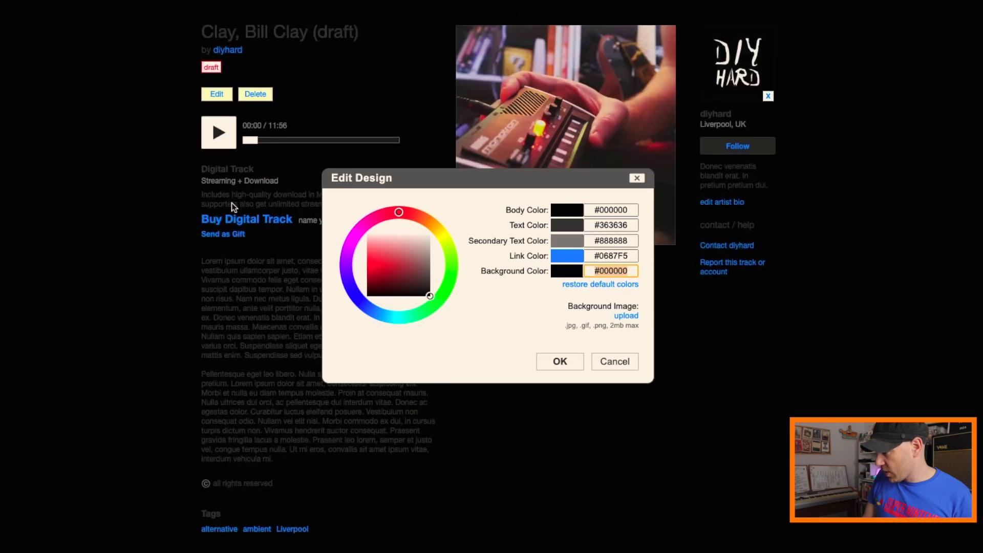
{"action": "scroll", "coordinate": [233, 207], "scroll_direction": "up", "scroll_amount": 3}
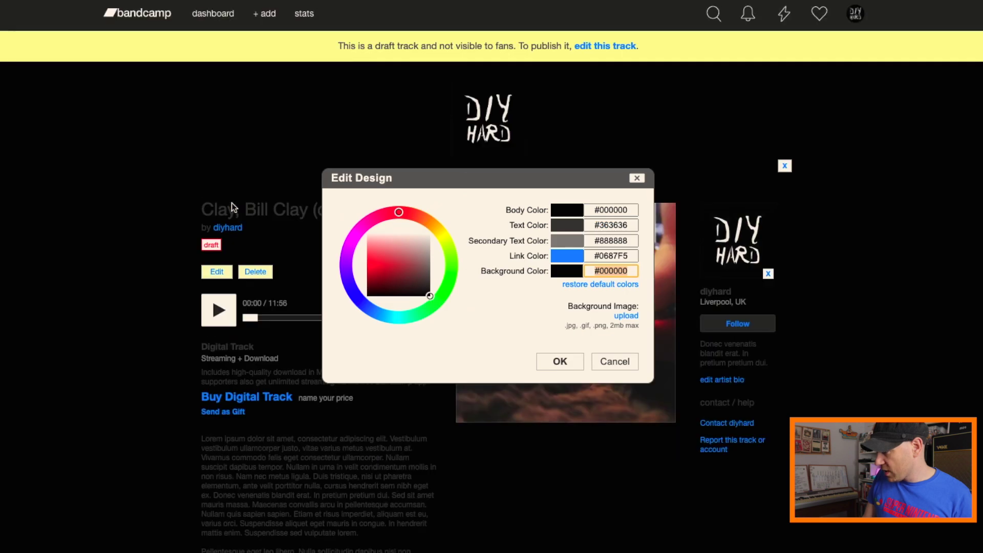
- Lighten the page text colour to grey #adadad and apply it
{"action": "left_click", "coordinate": [606, 227]}
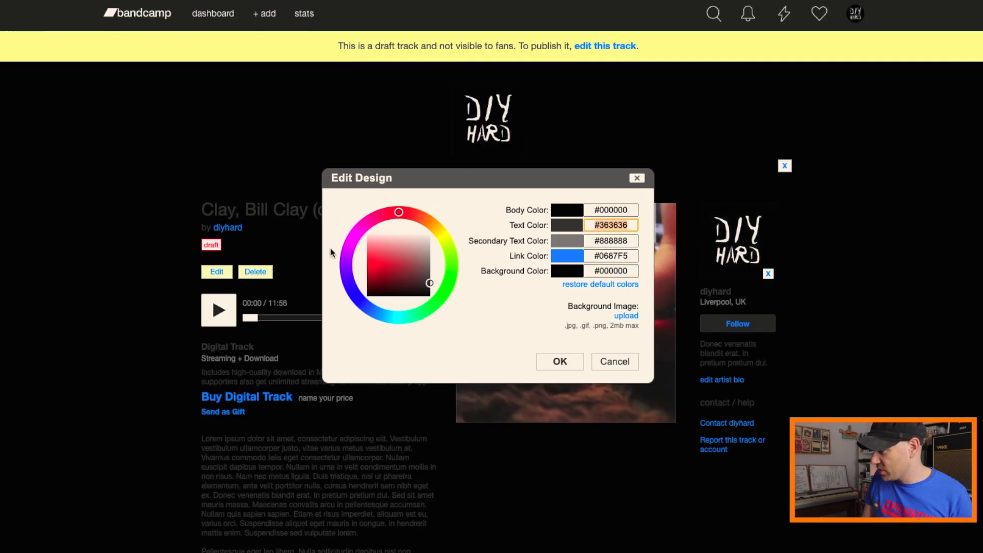
{"action": "left_click_drag", "start_coordinate": [430, 282], "coordinate": [431, 254]}
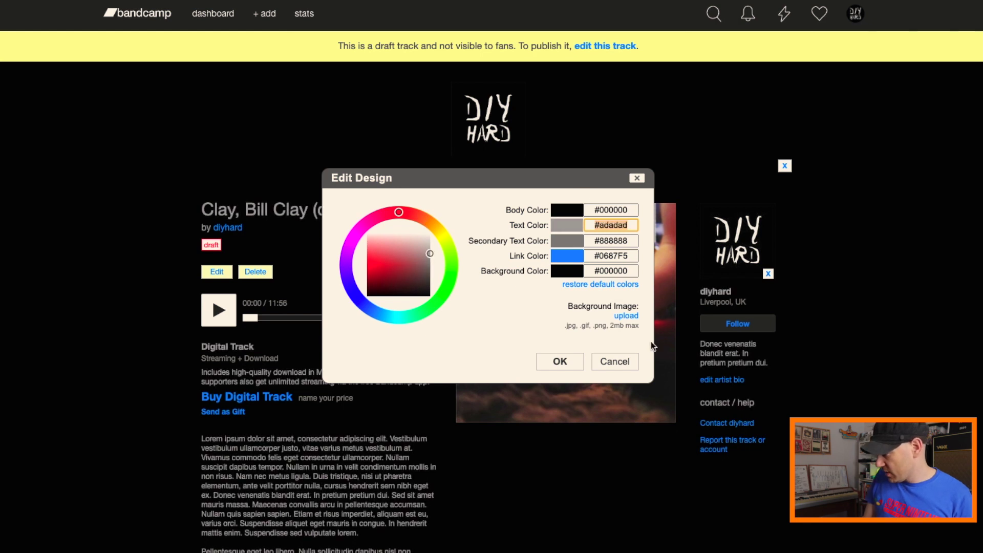
{"action": "left_click", "coordinate": [561, 361]}
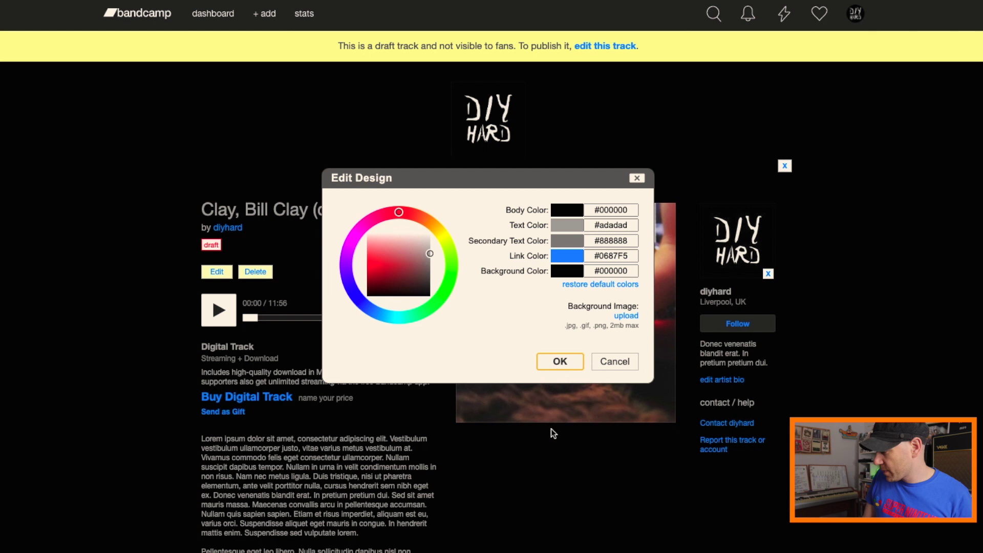
{"action": "scroll", "coordinate": [487, 354], "scroll_direction": "down", "scroll_amount": 5}
{"action": "scroll", "coordinate": [487, 353], "scroll_direction": "up", "scroll_amount": 5}
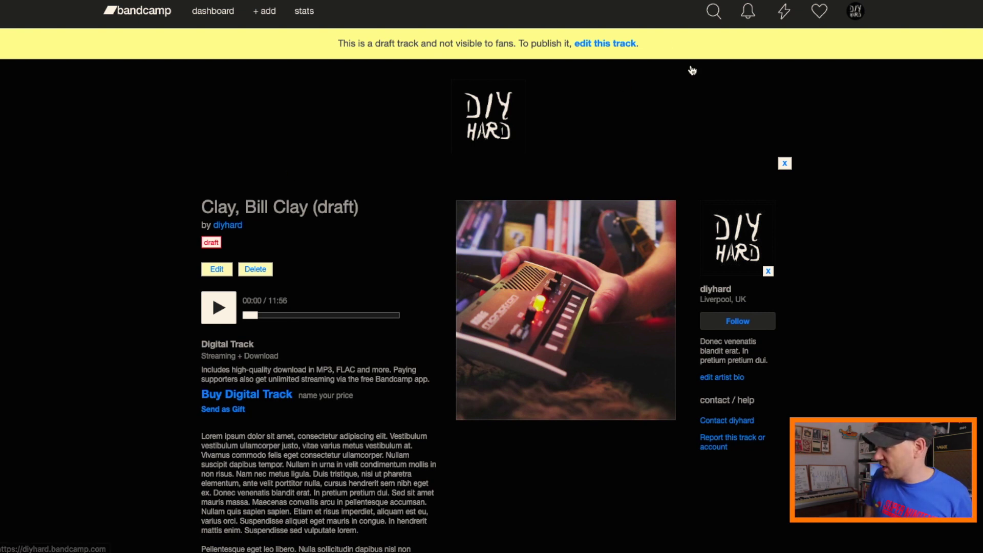
- Try olive and yellow-green backgrounds, then return the background to black and save
{"action": "left_click", "coordinate": [854, 12]}
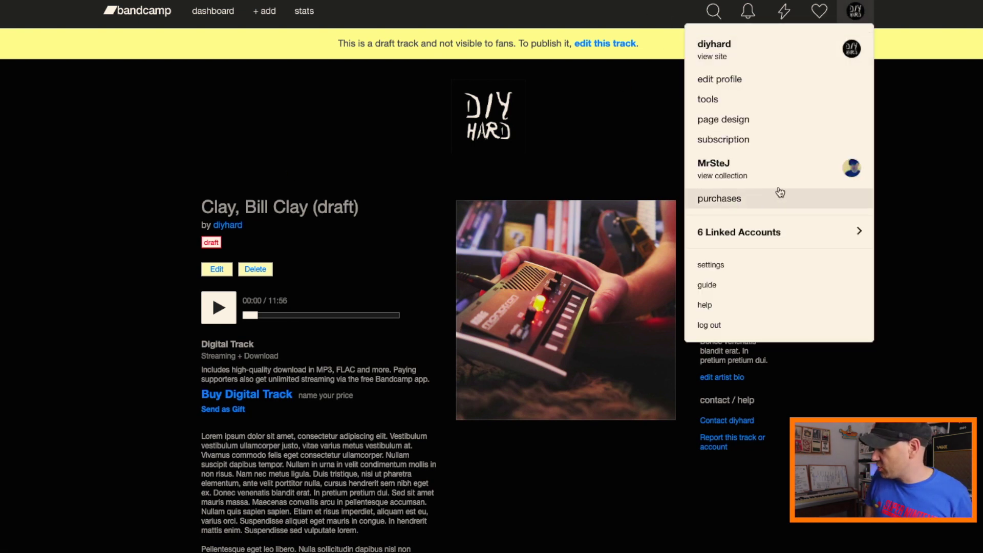
{"action": "left_click", "coordinate": [773, 119]}
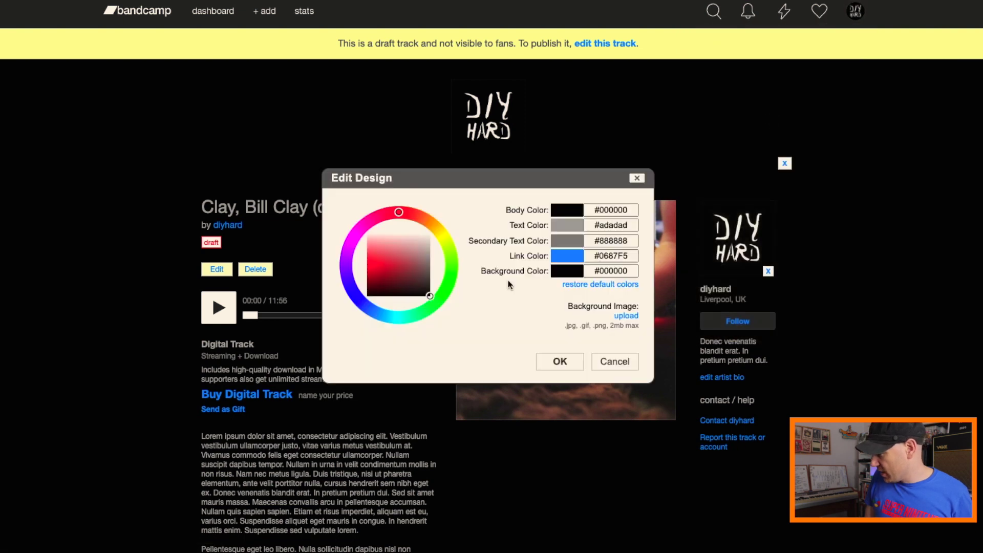
{"action": "left_click", "coordinate": [611, 210]}
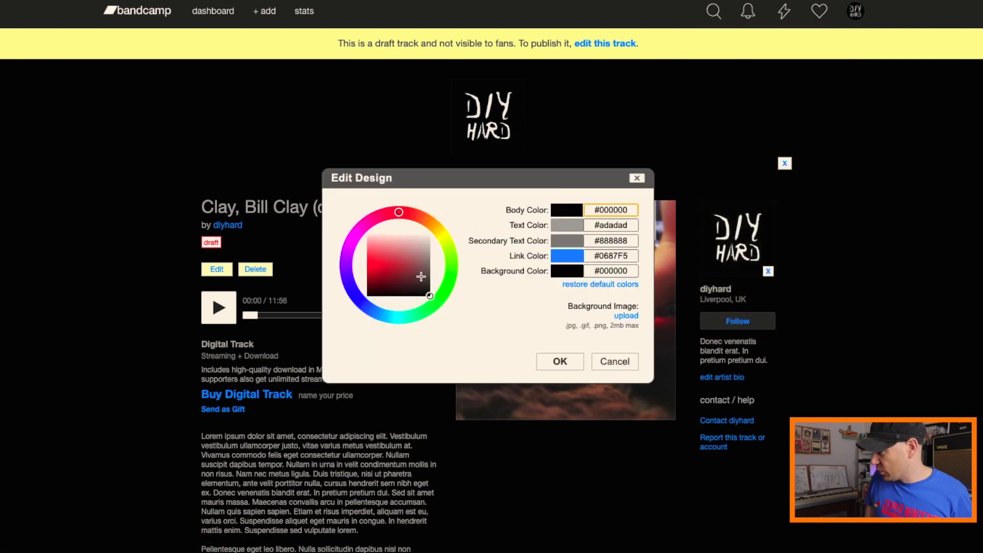
{"action": "mouse_move", "coordinate": [444, 289]}
{"action": "left_mouse_down"}
{"action": "mouse_move", "coordinate": [440, 231]}
{"action": "mouse_move", "coordinate": [417, 215]}
{"action": "mouse_move", "coordinate": [446, 241]}
{"action": "left_mouse_up"}
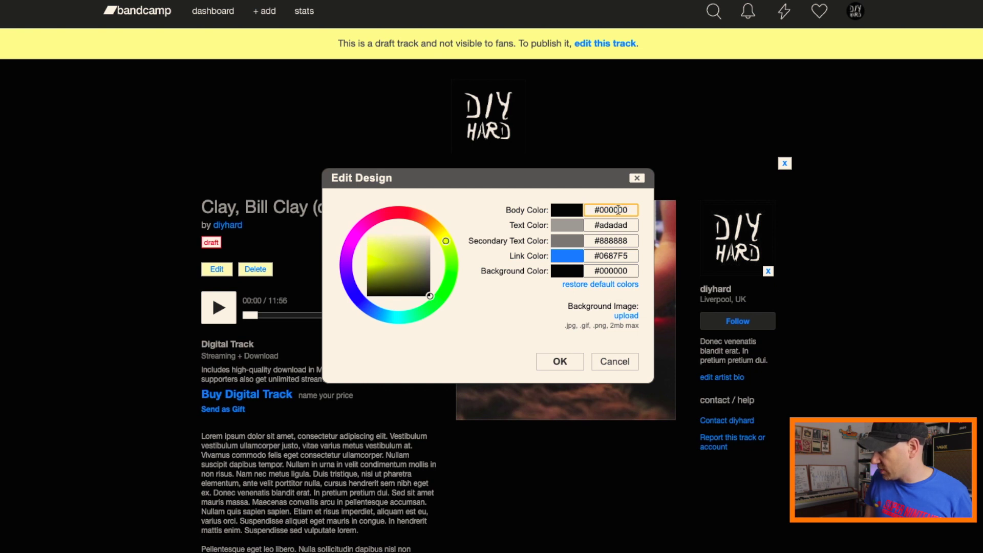
{"action": "left_click", "coordinate": [606, 270]}
{"action": "left_click", "coordinate": [413, 283]}
{"action": "left_click_drag", "start_coordinate": [404, 272], "coordinate": [396, 261]}
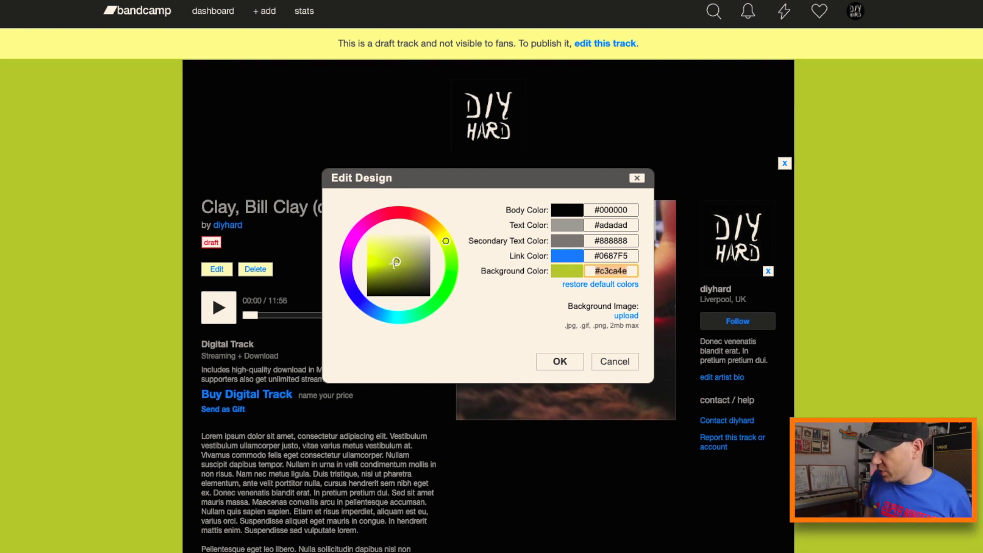
{"action": "left_click_drag", "start_coordinate": [396, 261], "coordinate": [426, 296]}
{"action": "left_click", "coordinate": [560, 363]}
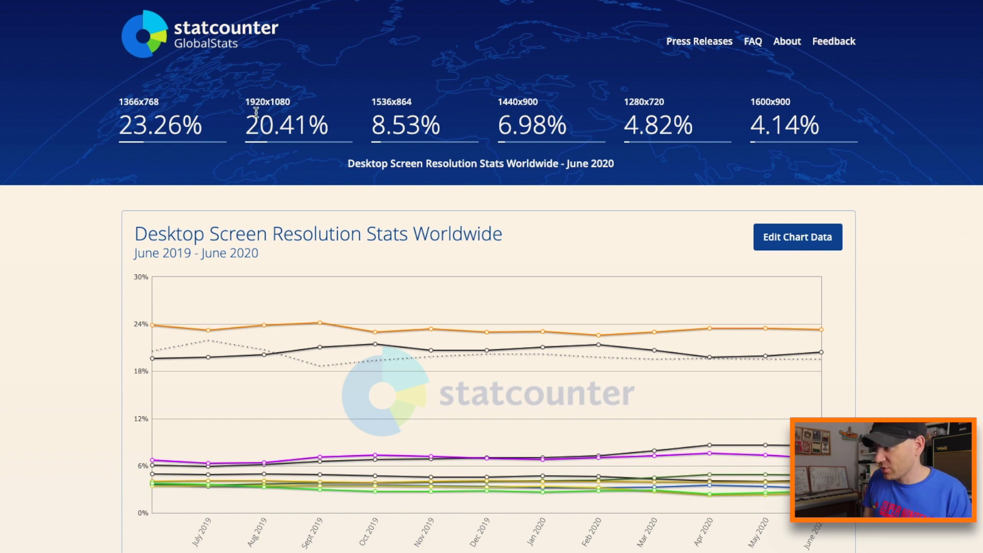
- Highlight the 1920x1080 and 1366x768 resolution shares, then switch back to Canva
{"action": "mouse_move", "coordinate": [251, 100]}
{"action": "left_mouse_down"}
{"action": "mouse_move", "coordinate": [293, 123]}
{"action": "mouse_move", "coordinate": [329, 124]}
{"action": "mouse_move", "coordinate": [279, 120]}
{"action": "mouse_move", "coordinate": [250, 99]}
{"action": "left_mouse_up"}
{"action": "left_click", "coordinate": [246, 98]}
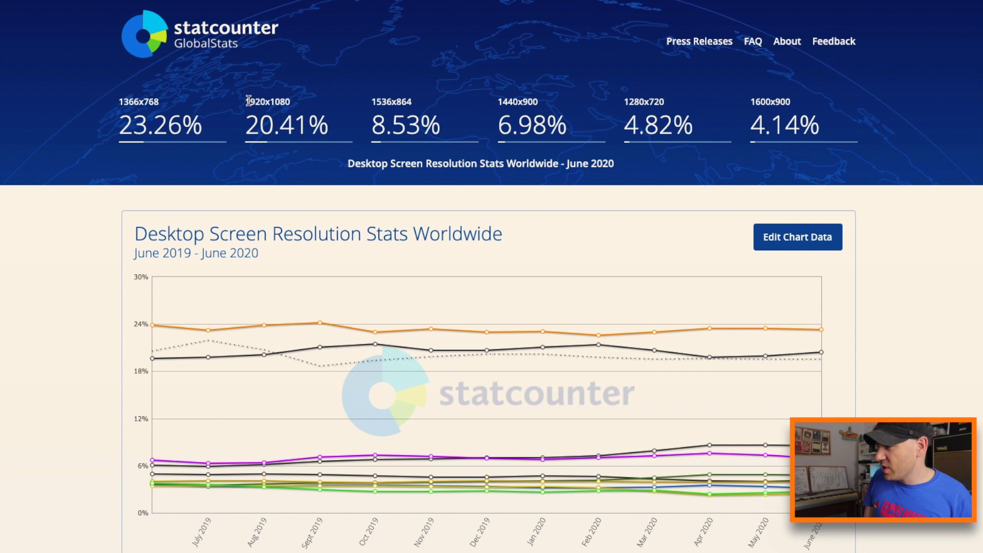
{"action": "left_click_drag", "start_coordinate": [247, 99], "coordinate": [266, 101]}
{"action": "left_click", "coordinate": [287, 105]}
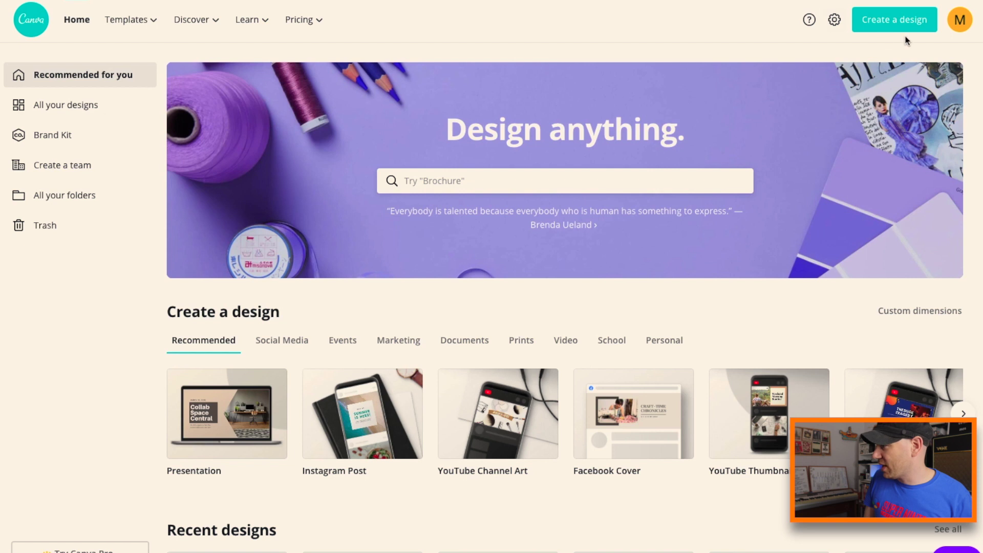
{"action": "left_click", "coordinate": [897, 22]}
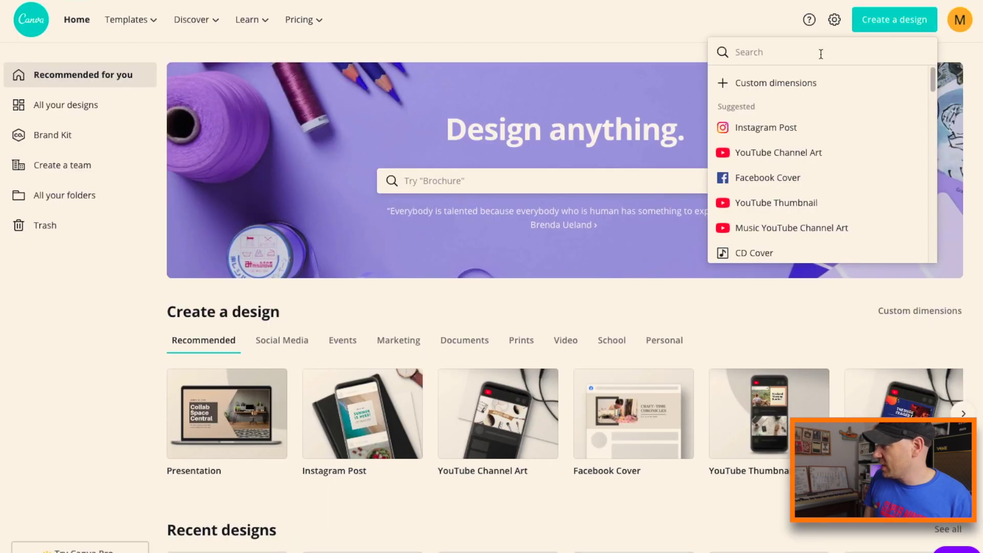
- Enter custom dimensions with width corrected to 1920 px and height 1080 px
{"action": "left_click", "coordinate": [797, 80]}
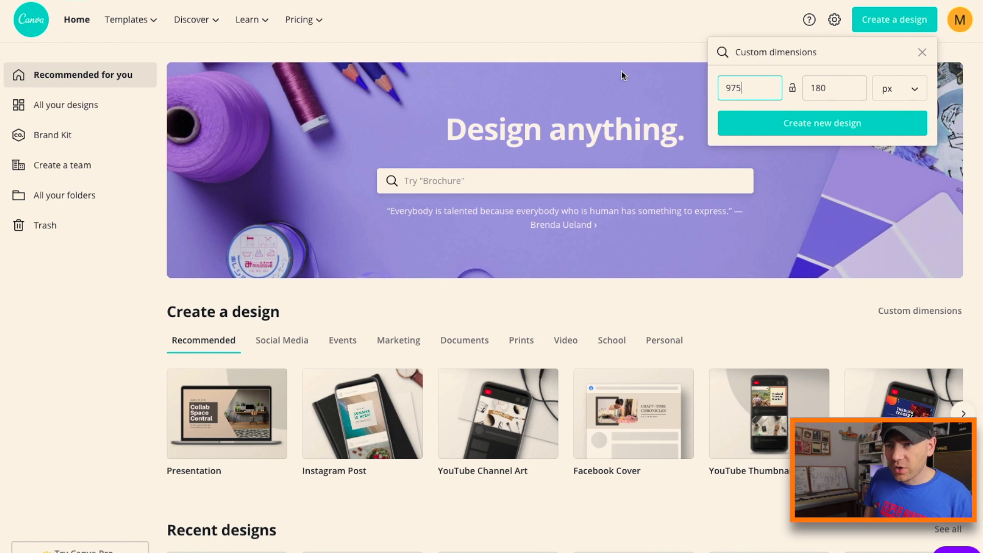
{"action": "type", "text": "1920"}
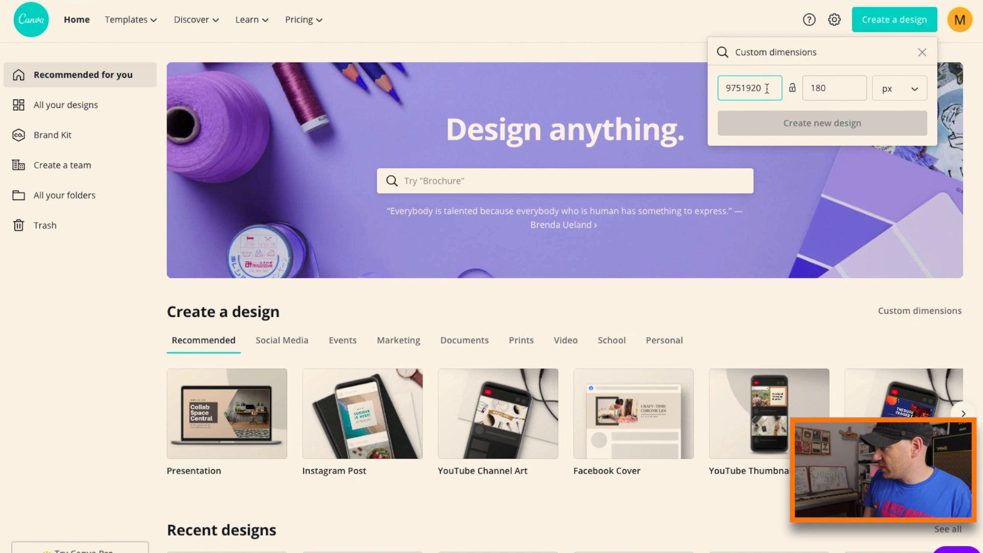
{"action": "left_click_drag", "start_coordinate": [767, 88], "coordinate": [714, 93]}
{"action": "type", "text": "192"}
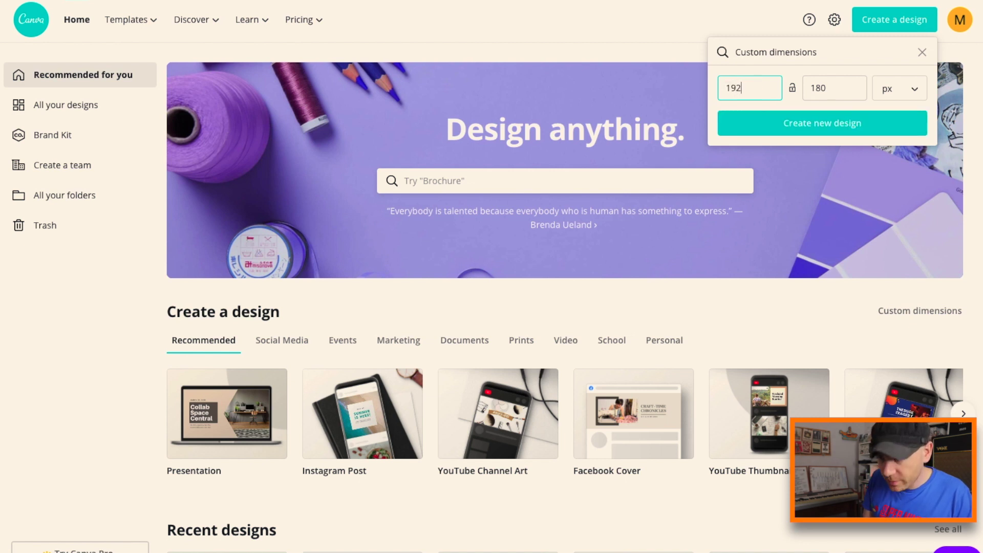
{"action": "type", "text": "0"}
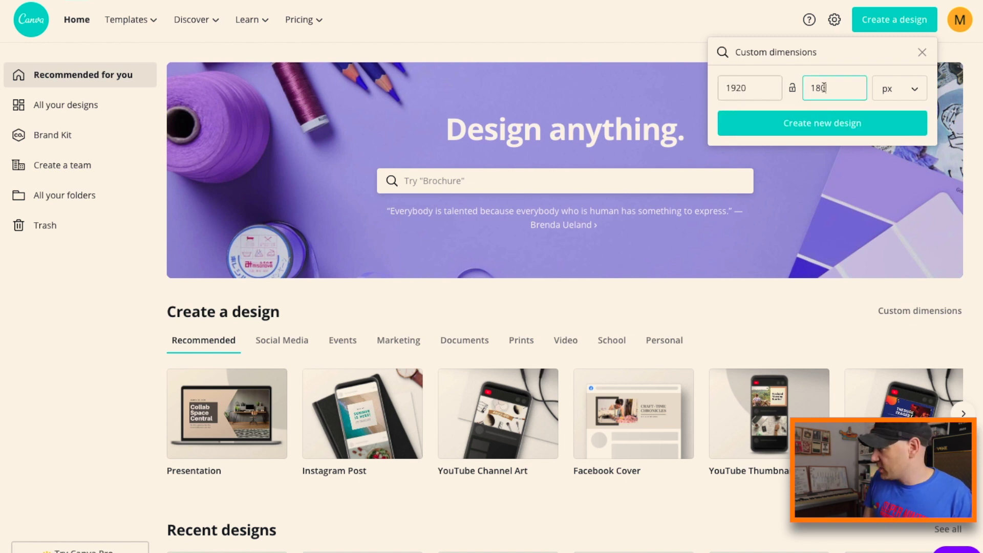
{"action": "double_click", "coordinate": [816, 86]}
{"action": "type", "text": "1080"}
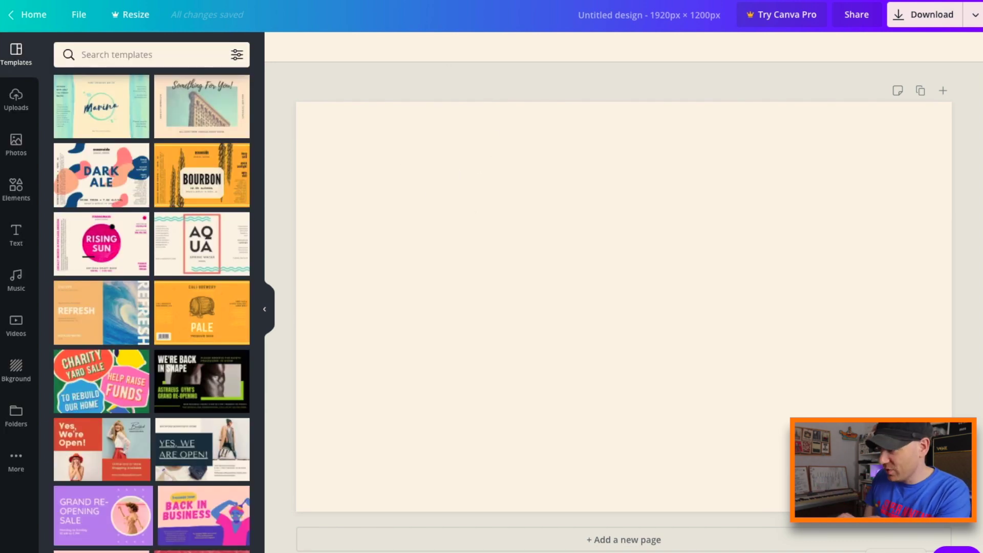
- Upload the grey tile image and the black DIY HARD banner to Uploads
{"action": "left_click", "coordinate": [16, 100]}
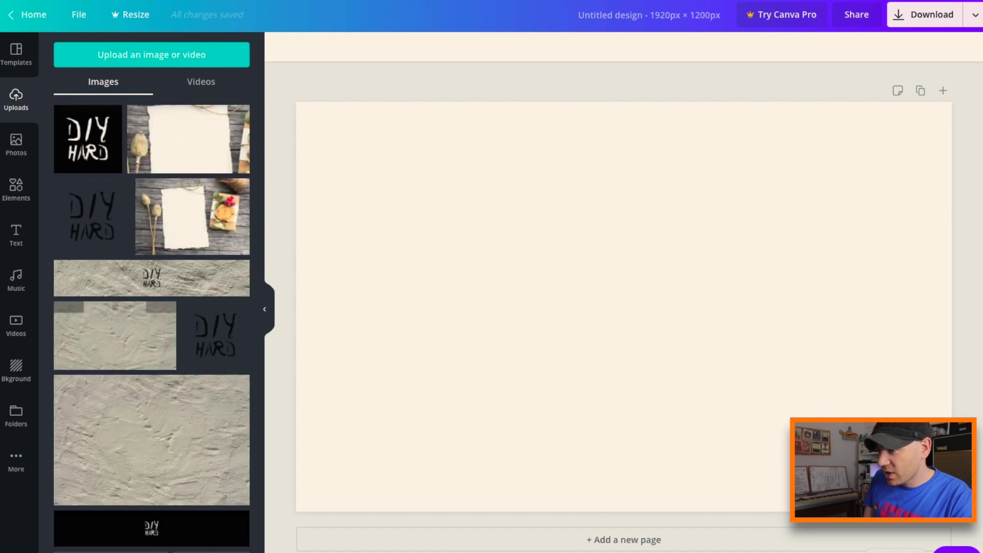
{"action": "left_click_drag", "start_coordinate": [177, 140], "coordinate": [178, 144]}
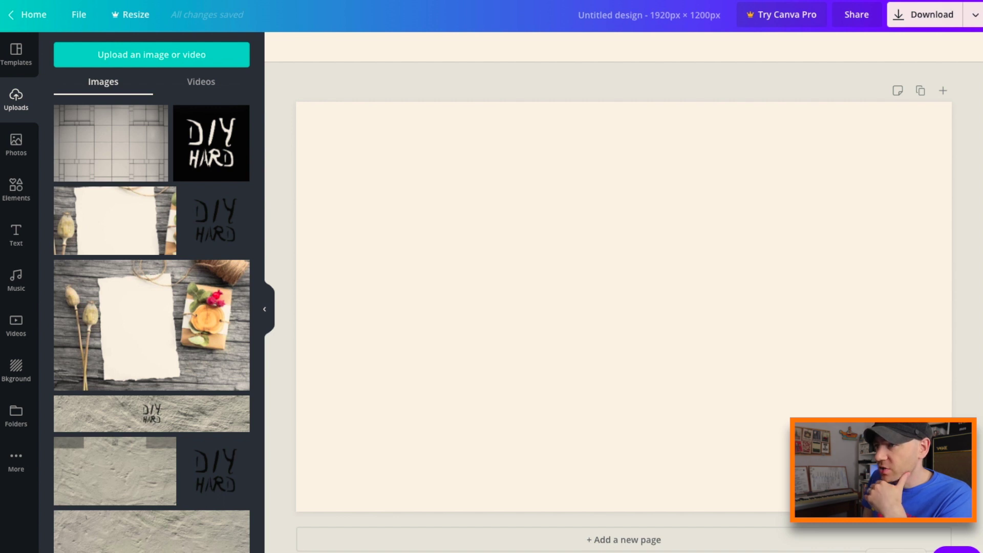
{"action": "left_click_drag", "start_coordinate": [164, 153], "coordinate": [156, 143]}
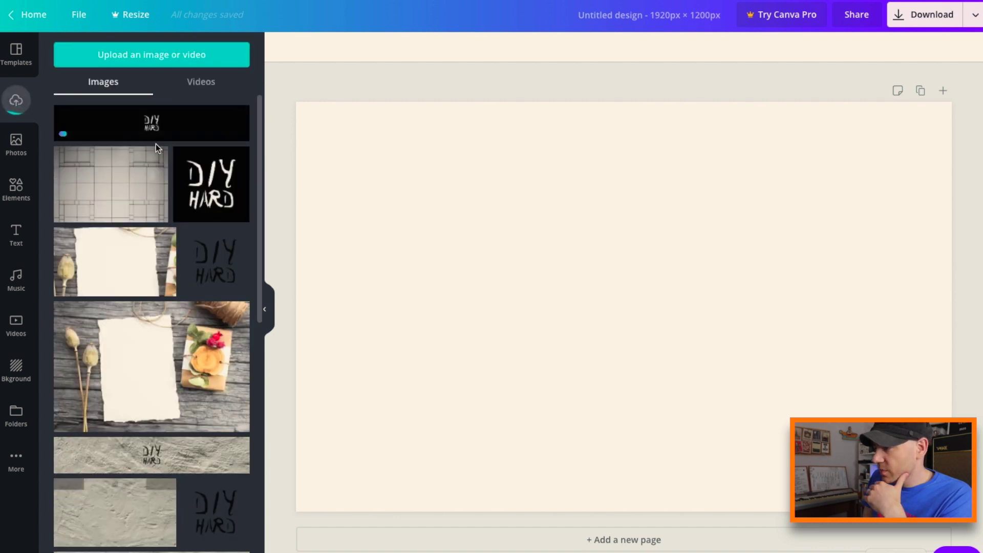
- Add the DIY HARD banner, resize it, and move it to the top centre
{"action": "left_click", "coordinate": [100, 119]}
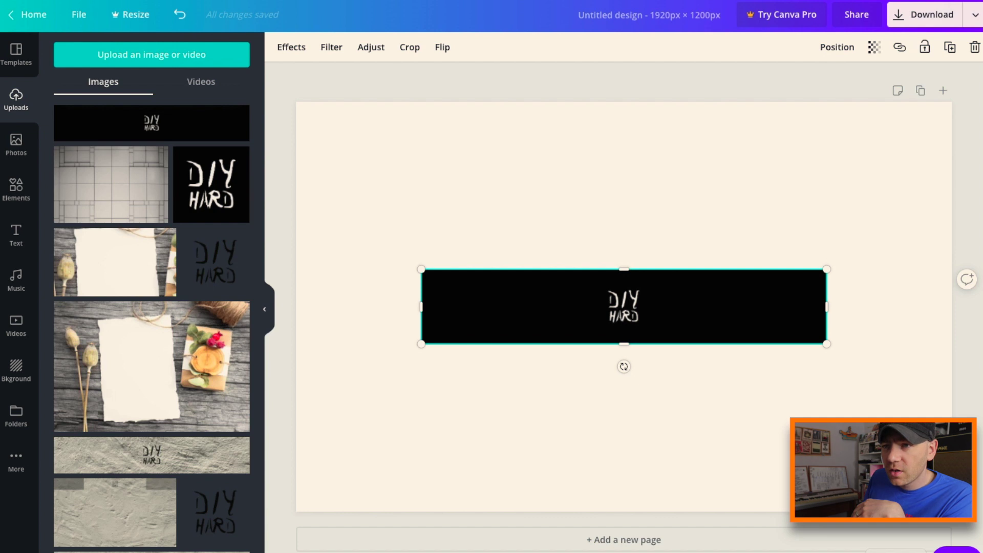
{"action": "left_click_drag", "start_coordinate": [828, 344], "coordinate": [759, 312]}
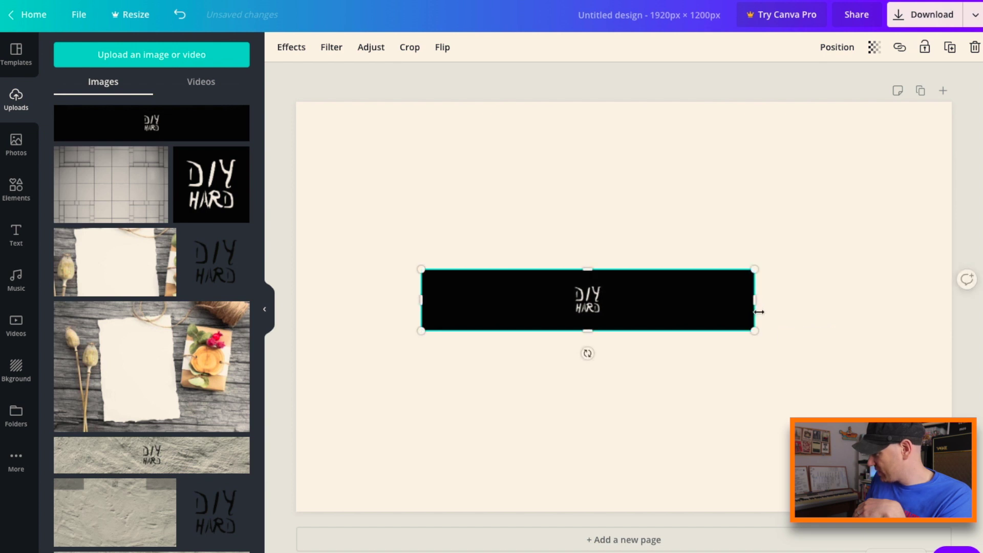
{"action": "left_click_drag", "start_coordinate": [626, 299], "coordinate": [660, 135]}
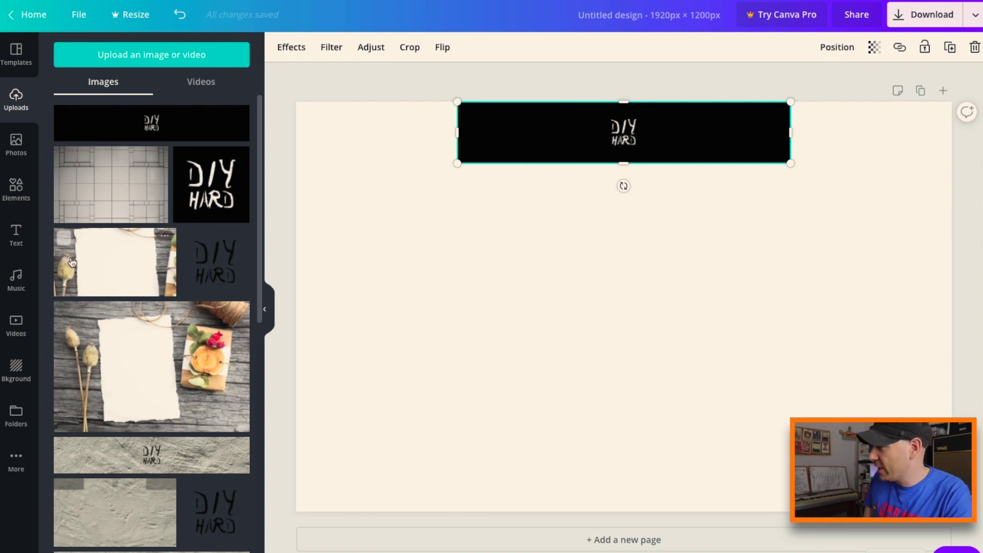
- Add the tiled wall image and shape it into a strip along the left edge
{"action": "left_click", "coordinate": [106, 185]}
{"action": "left_click_drag", "start_coordinate": [676, 288], "coordinate": [285, 217]}
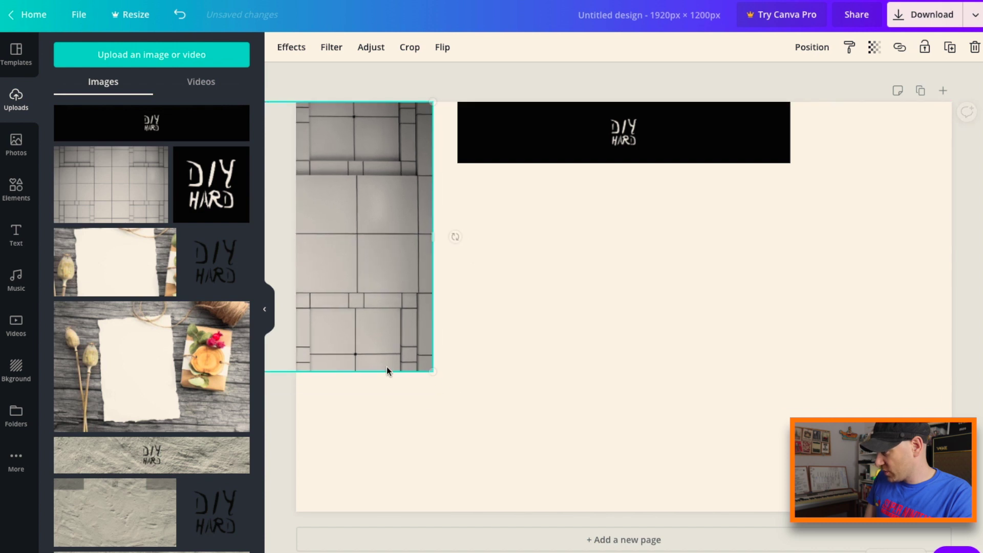
{"action": "left_click_drag", "start_coordinate": [435, 372], "coordinate": [620, 541]}
{"action": "left_click_drag", "start_coordinate": [528, 245], "coordinate": [291, 240]}
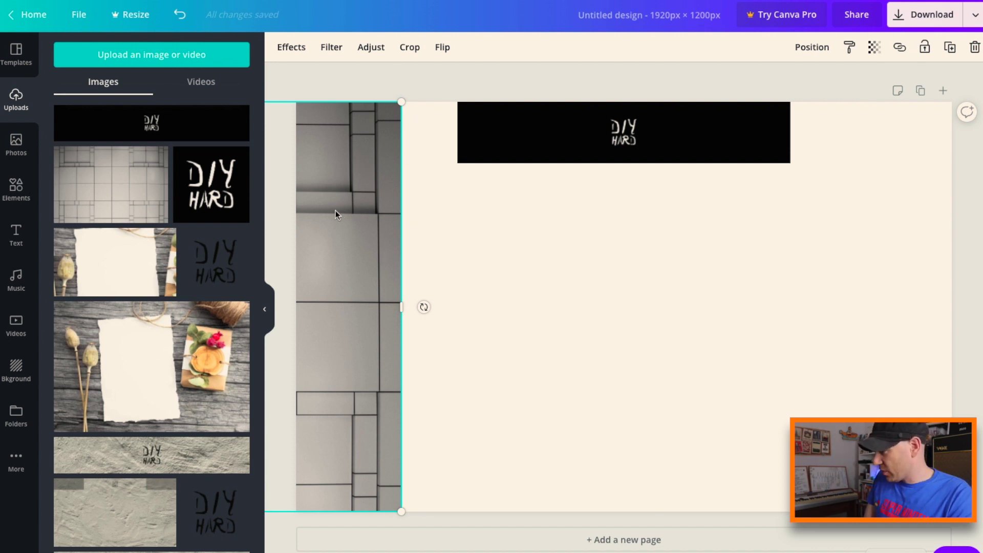
- Duplicate the tile strip to the right edge and align both strips
{"action": "left_click", "coordinate": [643, 281]}
{"action": "key", "text": "ctrl+z"}
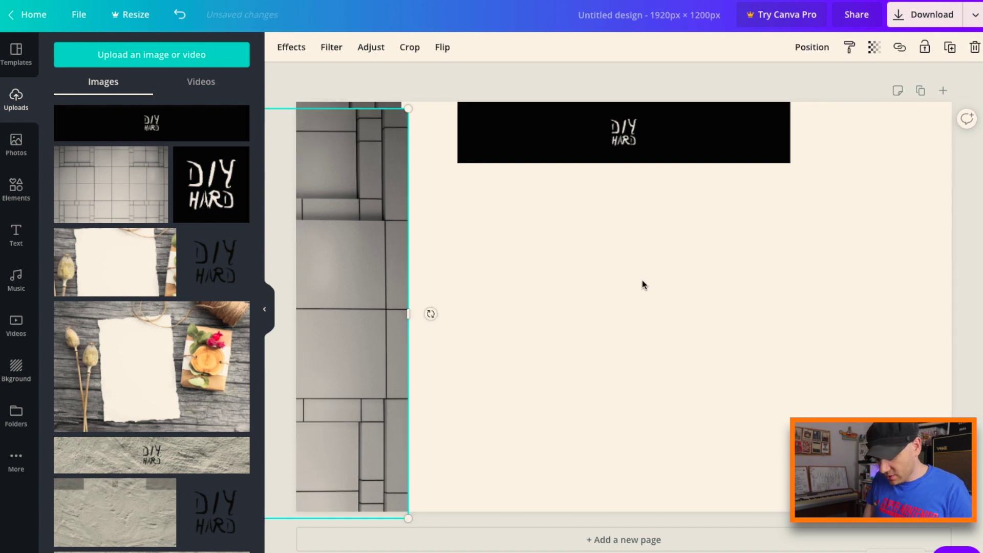
{"action": "left_click_drag", "start_coordinate": [376, 240], "coordinate": [835, 269]}
{"action": "left_click", "coordinate": [327, 213]}
{"action": "left_click_drag", "start_coordinate": [330, 214], "coordinate": [359, 211]}
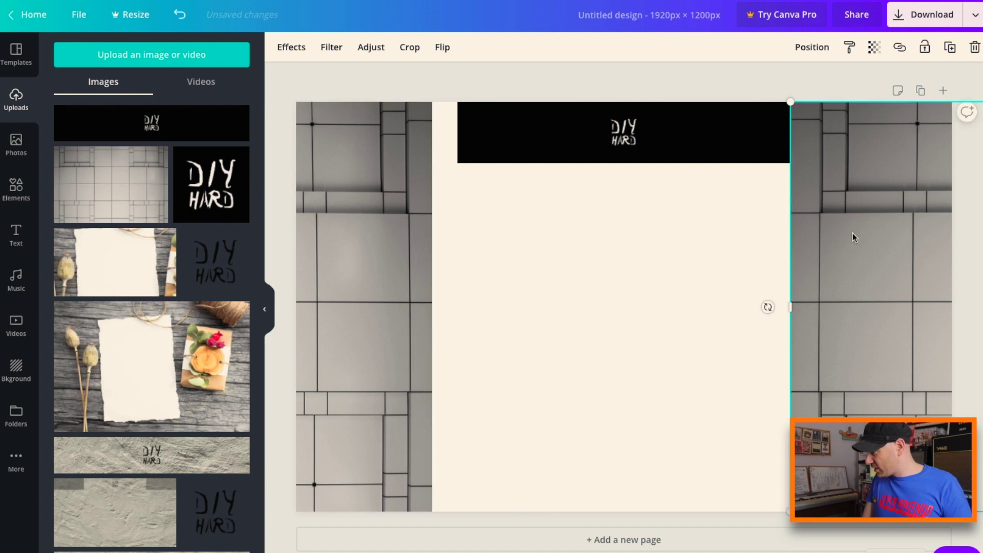
{"action": "left_click_drag", "start_coordinate": [853, 232], "coordinate": [880, 234]}
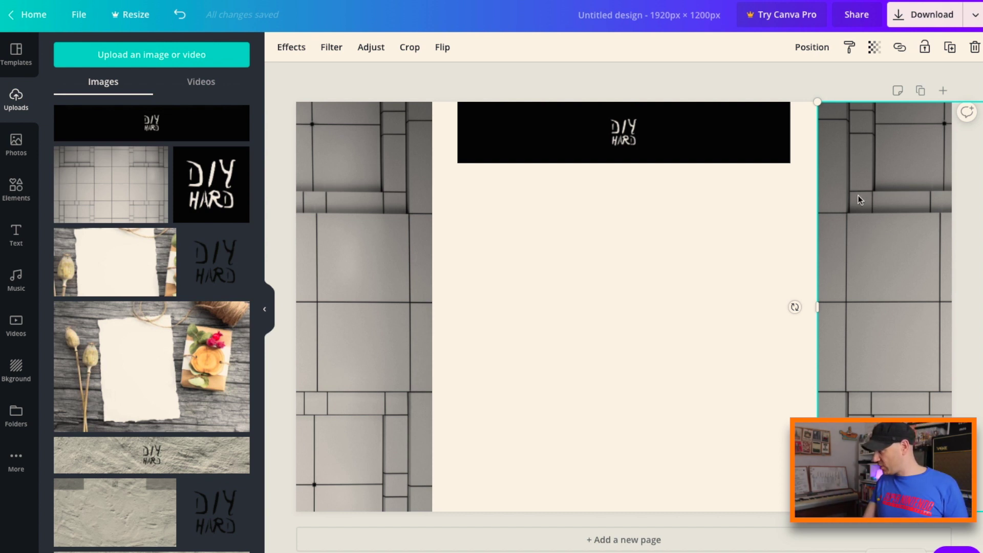
{"action": "left_click_drag", "start_coordinate": [858, 195], "coordinate": [857, 195]}
{"action": "left_click", "coordinate": [770, 237]}
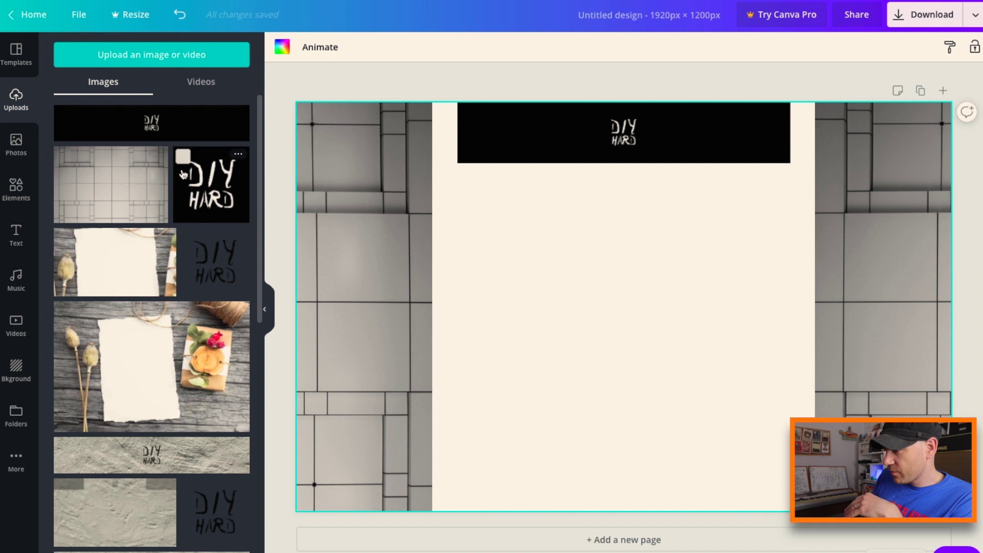
- Search the Elements shapes for 'square' and add a plain square to the page
{"action": "scroll", "coordinate": [112, 190], "scroll_direction": "down", "scroll_amount": 5}
{"action": "scroll", "coordinate": [76, 210], "scroll_direction": "up", "scroll_amount": 5}
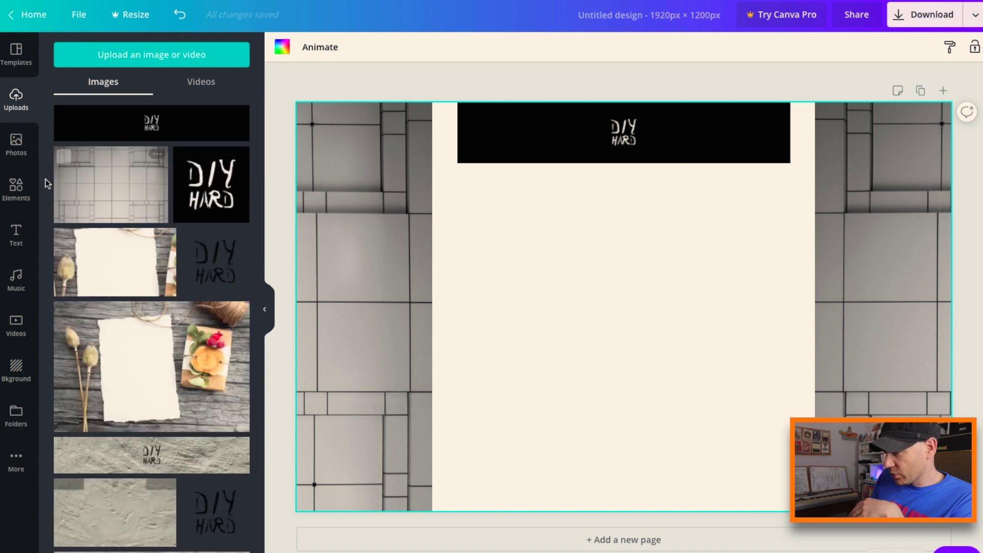
{"action": "left_click", "coordinate": [10, 64]}
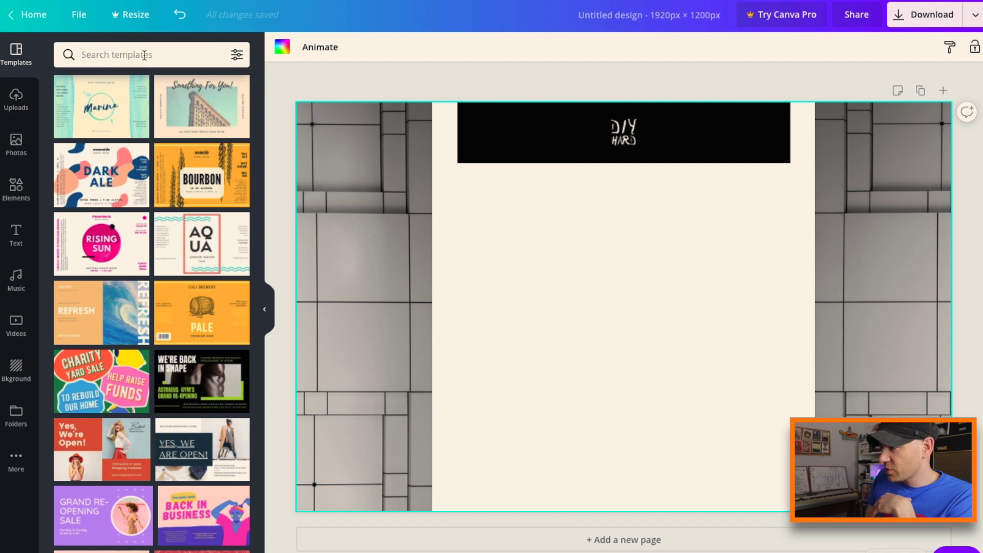
{"action": "left_click", "coordinate": [144, 55]}
{"action": "type", "text": "squar"}
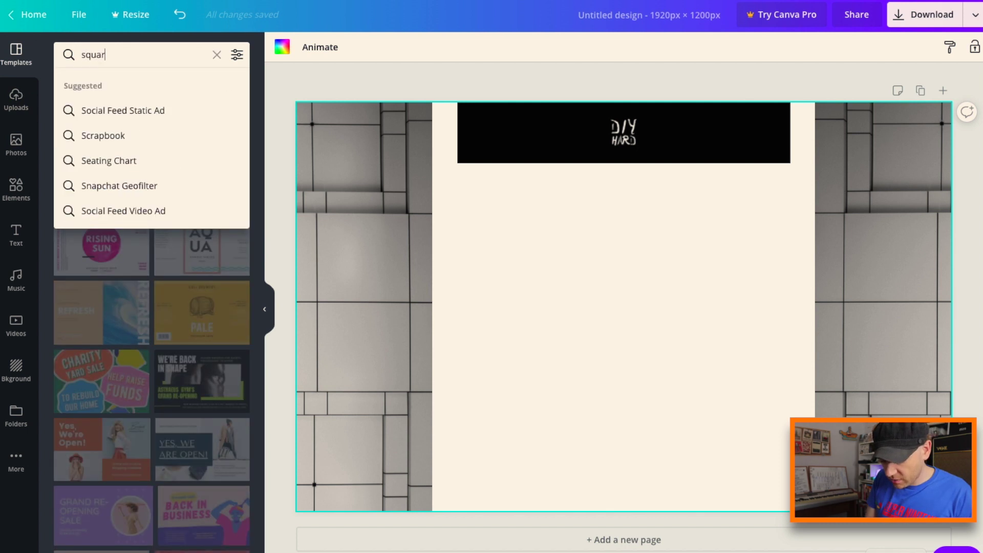
{"action": "type", "text": "e"}
{"action": "key", "text": "Return"}
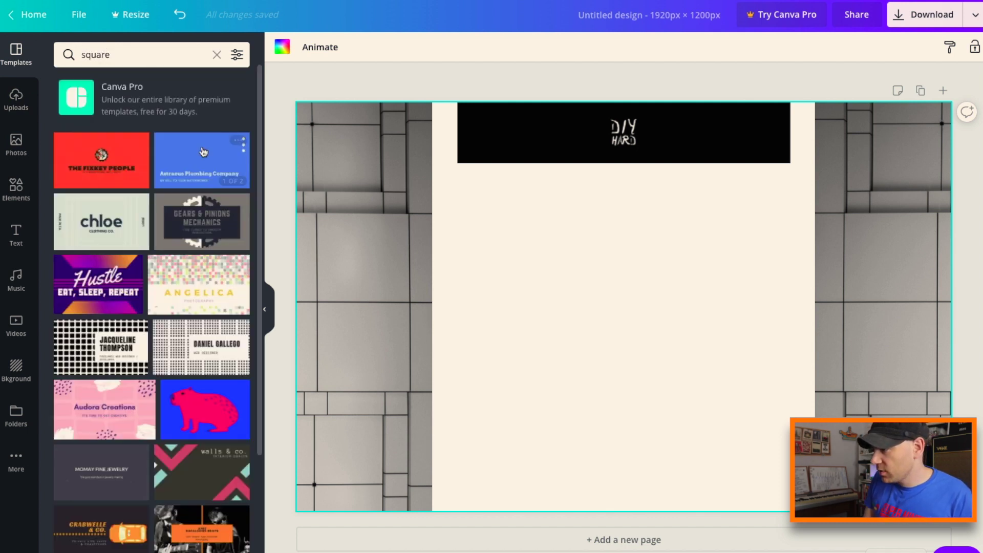
{"action": "scroll", "coordinate": [203, 151], "scroll_direction": "down", "scroll_amount": 3}
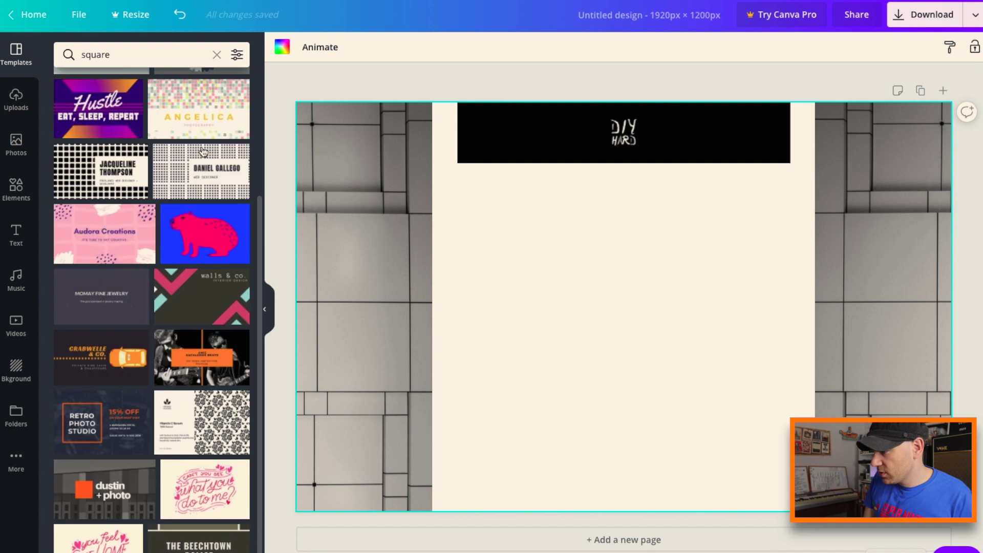
{"action": "left_click", "coordinate": [21, 203]}
{"action": "left_click", "coordinate": [140, 53]}
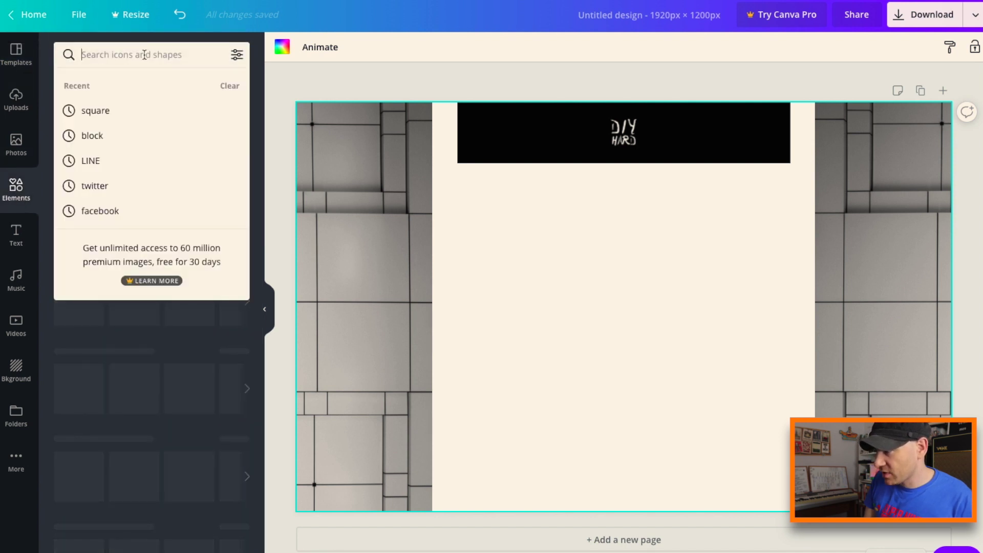
{"action": "type", "text": "square"}
{"action": "key", "text": "Return"}
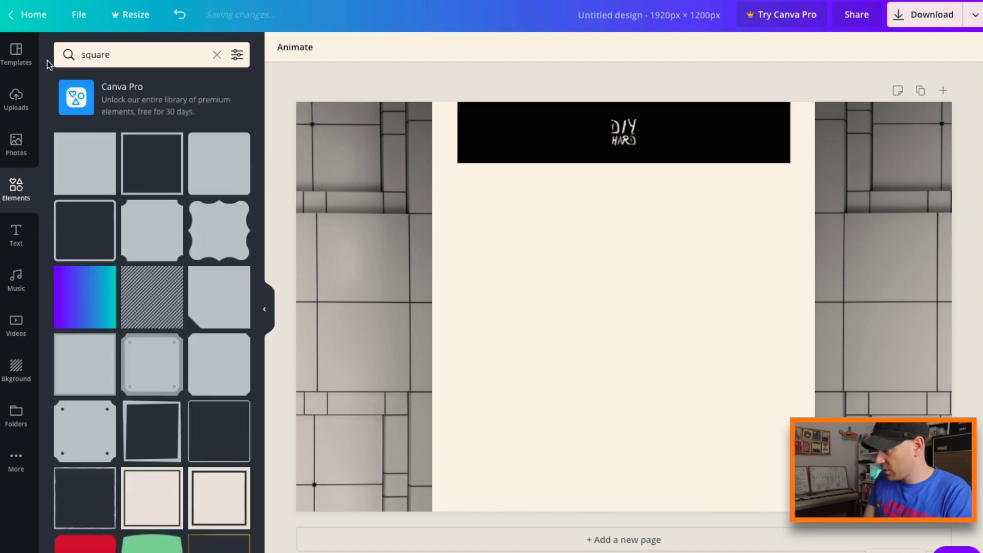
{"action": "left_click", "coordinate": [84, 161]}
- Colour the square black, resize it to about 259 px, and set it against the left tile strip
{"action": "left_click", "coordinate": [282, 46]}
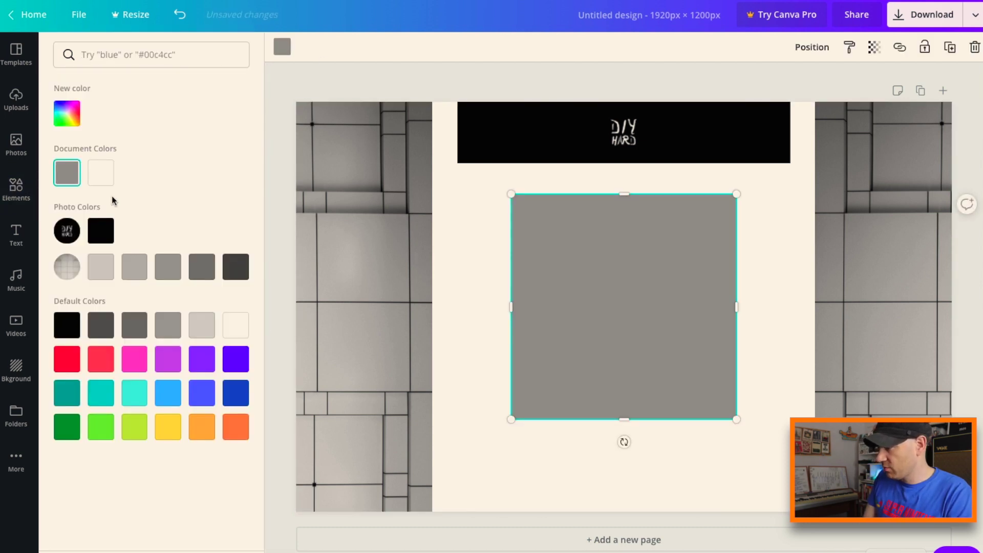
{"action": "left_click", "coordinate": [101, 231]}
{"action": "left_click", "coordinate": [522, 198]}
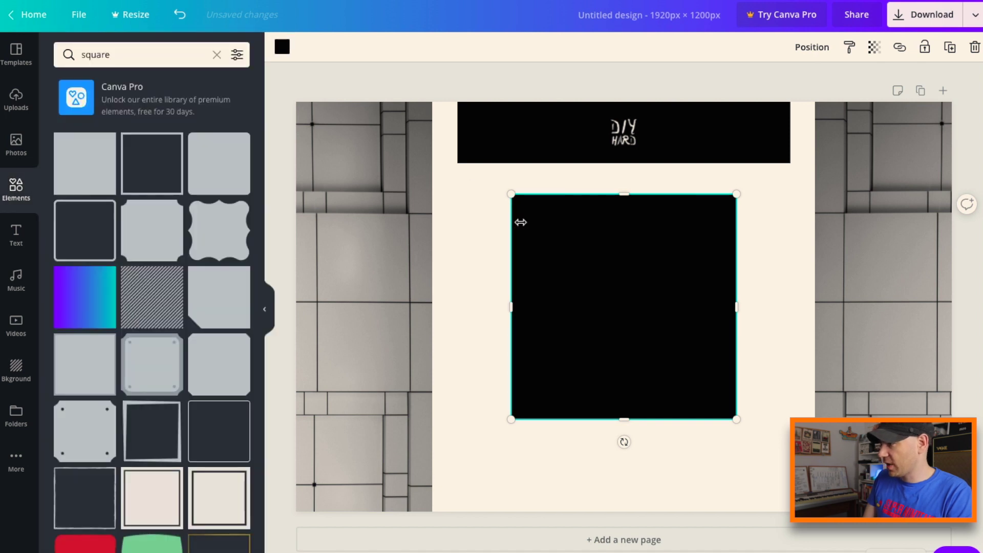
{"action": "left_click_drag", "start_coordinate": [511, 194], "coordinate": [621, 293]}
{"action": "left_click_drag", "start_coordinate": [647, 339], "coordinate": [446, 256]}
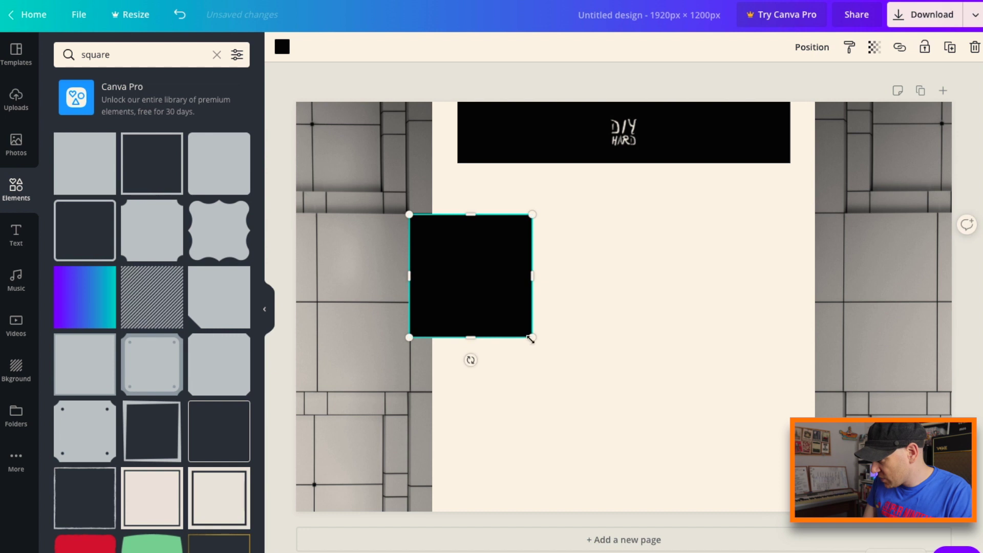
{"action": "left_click_drag", "start_coordinate": [531, 337], "coordinate": [487, 312]}
{"action": "left_click", "coordinate": [533, 292]}
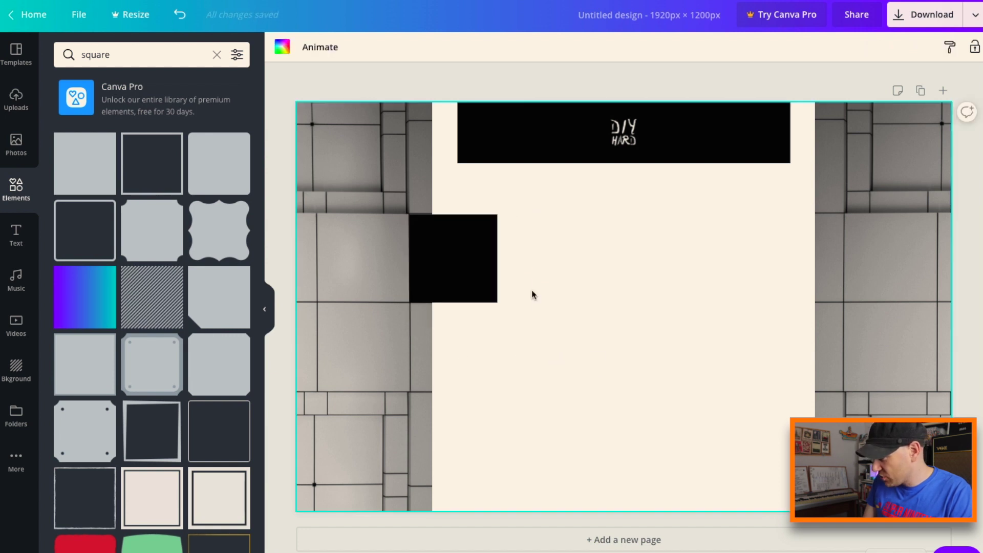
{"action": "left_click", "coordinate": [447, 237]}
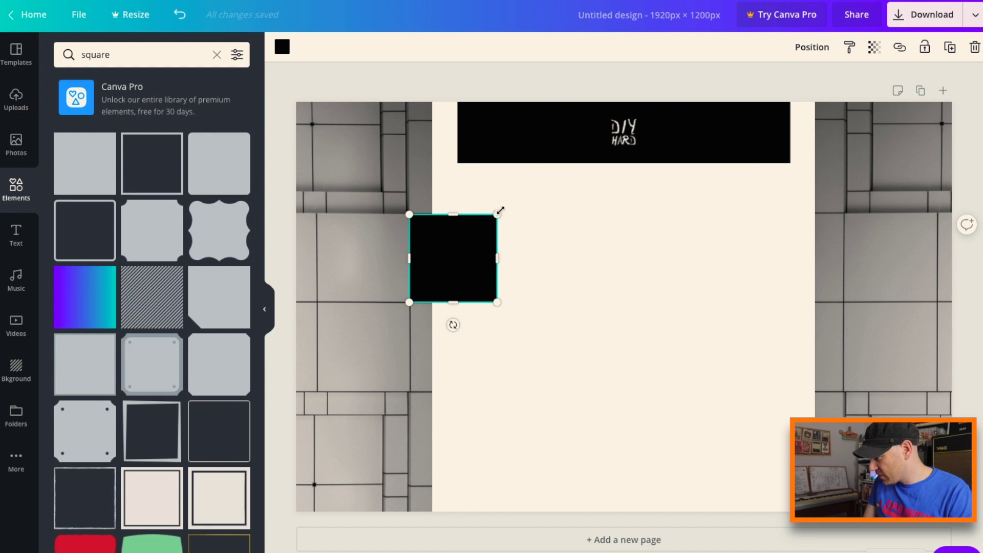
{"action": "left_click_drag", "start_coordinate": [501, 210], "coordinate": [500, 210]}
{"action": "left_click", "coordinate": [514, 186]}
{"action": "left_click", "coordinate": [446, 237]}
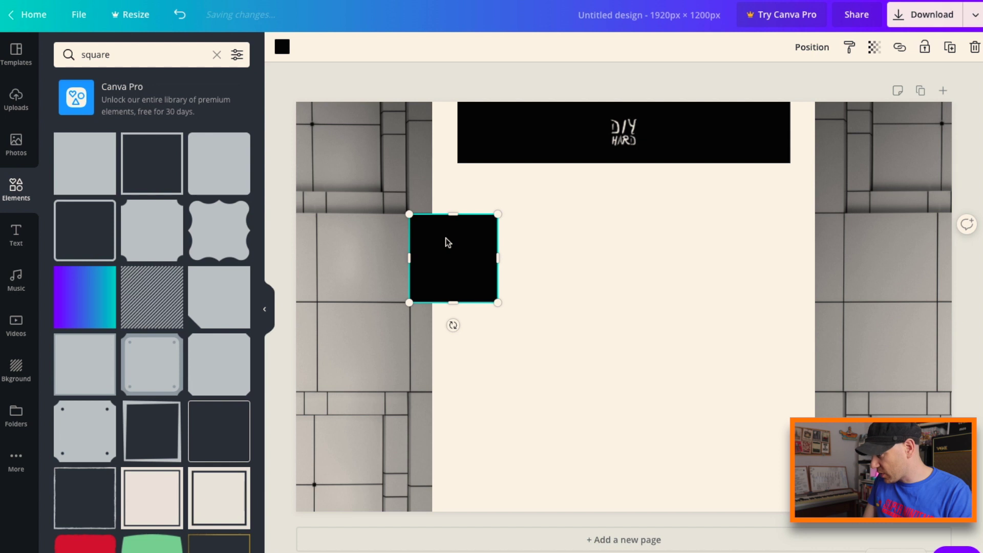
- Duplicate the square (Ctrl+D) into copies at the upper right and lower left
{"action": "key", "text": "ctrl+d"}
{"action": "left_click_drag", "start_coordinate": [441, 260], "coordinate": [783, 252]}
{"action": "left_click", "coordinate": [731, 262]}
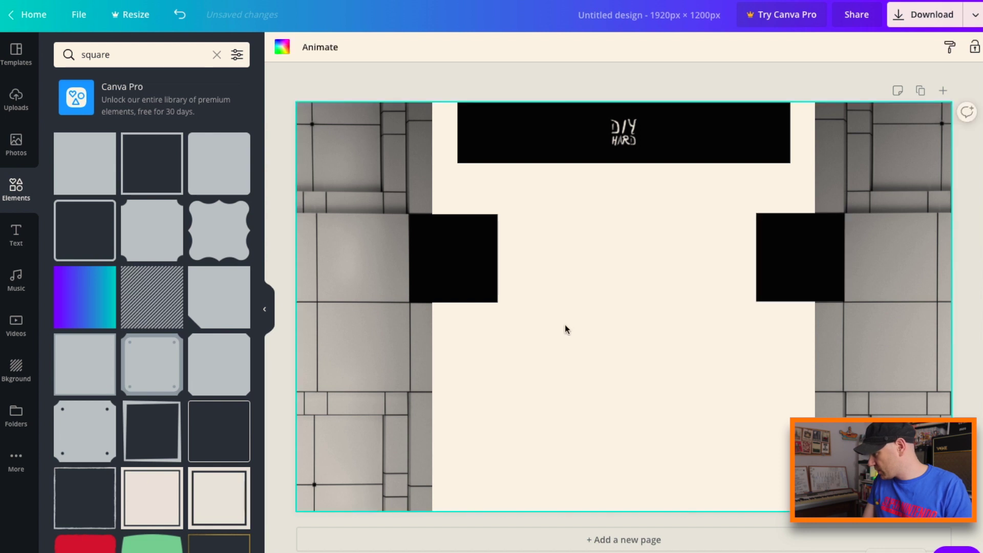
{"action": "left_click", "coordinate": [457, 300]}
{"action": "key", "text": "ctrl+d"}
{"action": "left_click_drag", "start_coordinate": [456, 300], "coordinate": [451, 488]}
- Stretch the lower-left square slightly taller and place another square at the lower right
{"action": "left_click", "coordinate": [534, 411]}
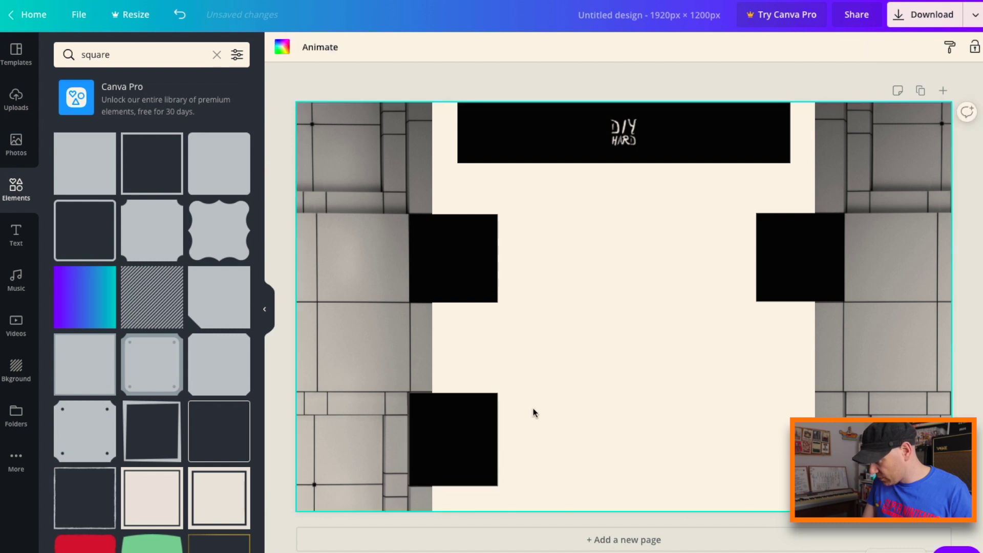
{"action": "left_click", "coordinate": [476, 415]}
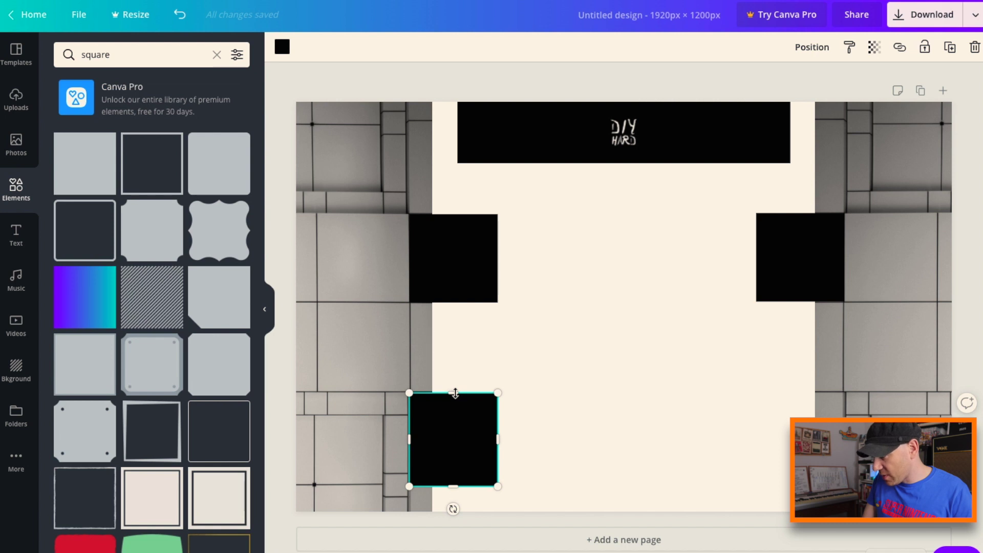
{"action": "left_click_drag", "start_coordinate": [457, 392], "coordinate": [454, 391]}
{"action": "left_click", "coordinate": [476, 379]}
{"action": "left_click", "coordinate": [463, 425]}
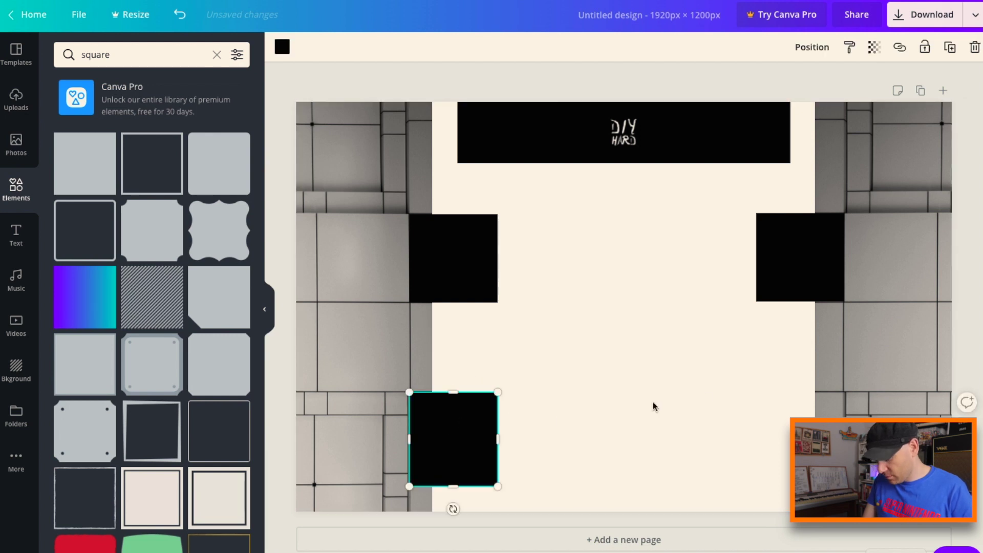
{"action": "left_click", "coordinate": [621, 373]}
{"action": "left_click", "coordinate": [489, 443]}
{"action": "left_click_drag", "start_coordinate": [489, 443], "coordinate": [838, 439]}
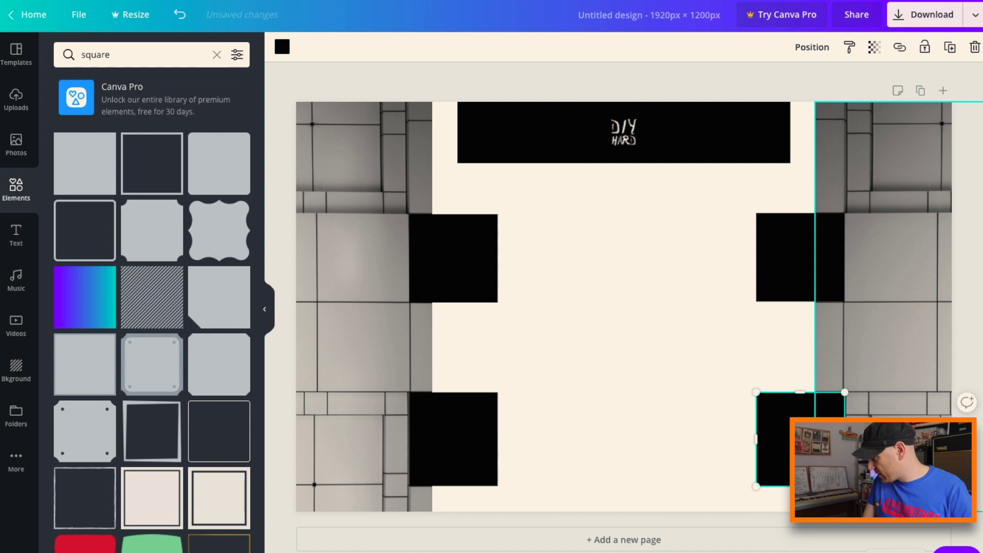
{"action": "left_click", "coordinate": [706, 398]}
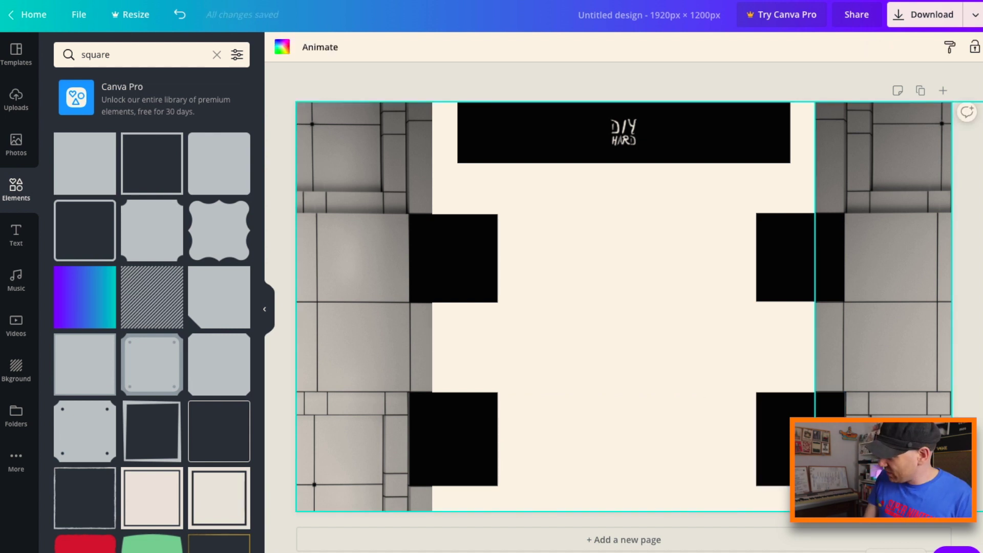
- Set the DIY Hard banner's transparency to 0 to hide it
{"action": "left_click", "coordinate": [696, 129]}
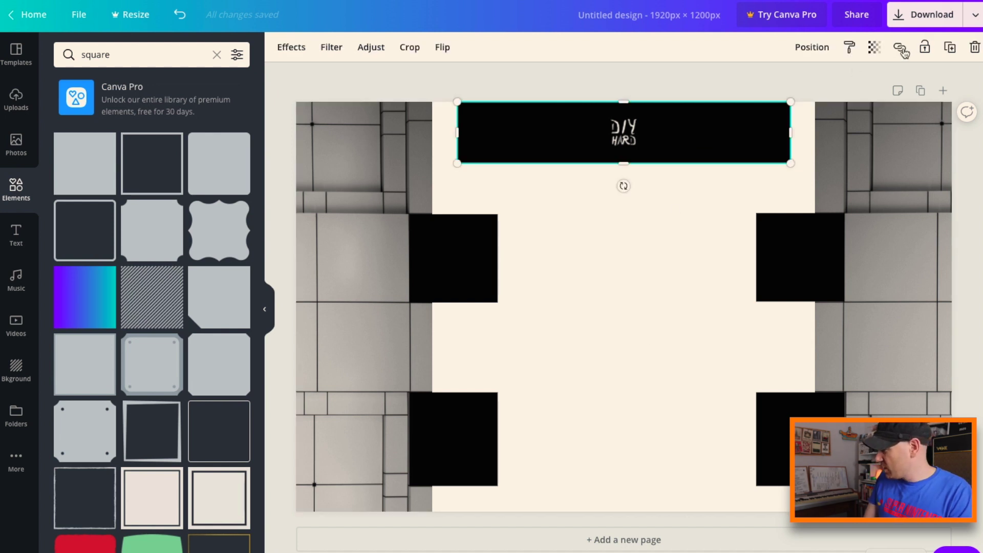
{"action": "left_click", "coordinate": [875, 47]}
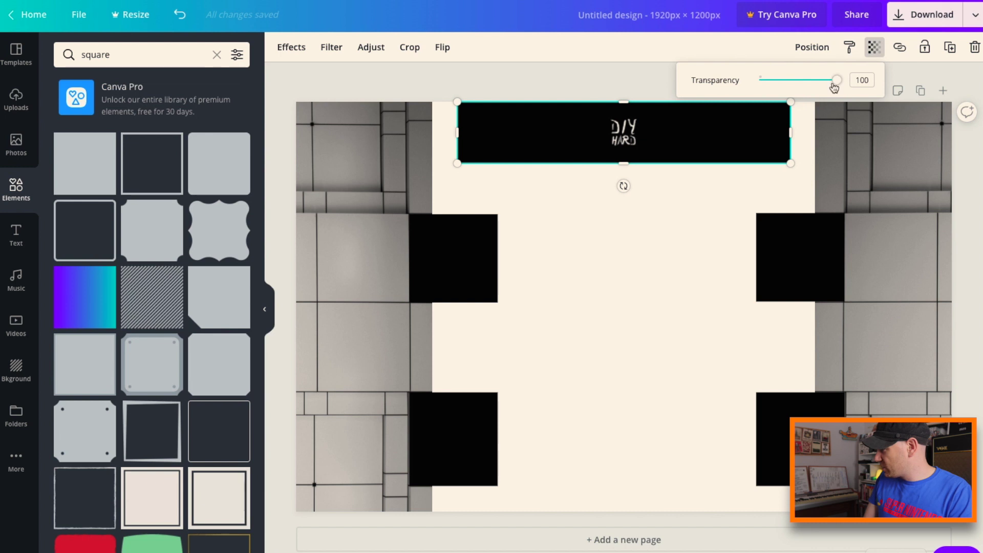
{"action": "left_click_drag", "start_coordinate": [835, 85], "coordinate": [610, 87]}
- Download an initial PNG of the design
{"action": "left_click", "coordinate": [616, 290]}
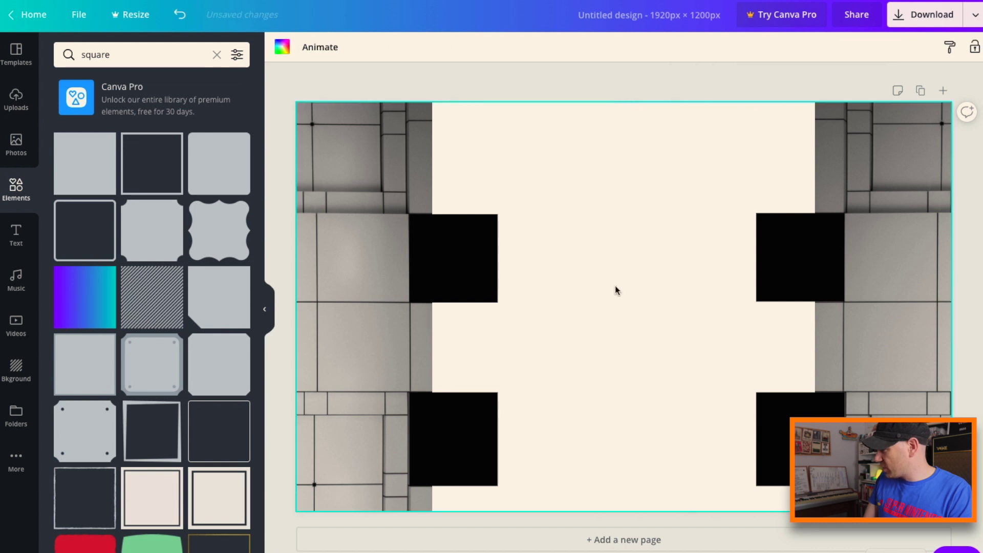
{"action": "left_click", "coordinate": [972, 21]}
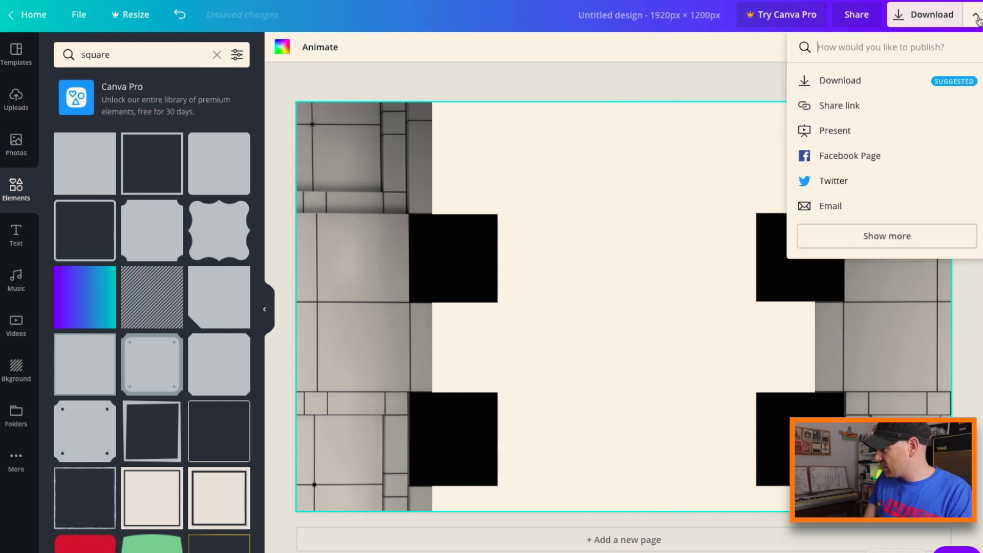
{"action": "left_click", "coordinate": [937, 23]}
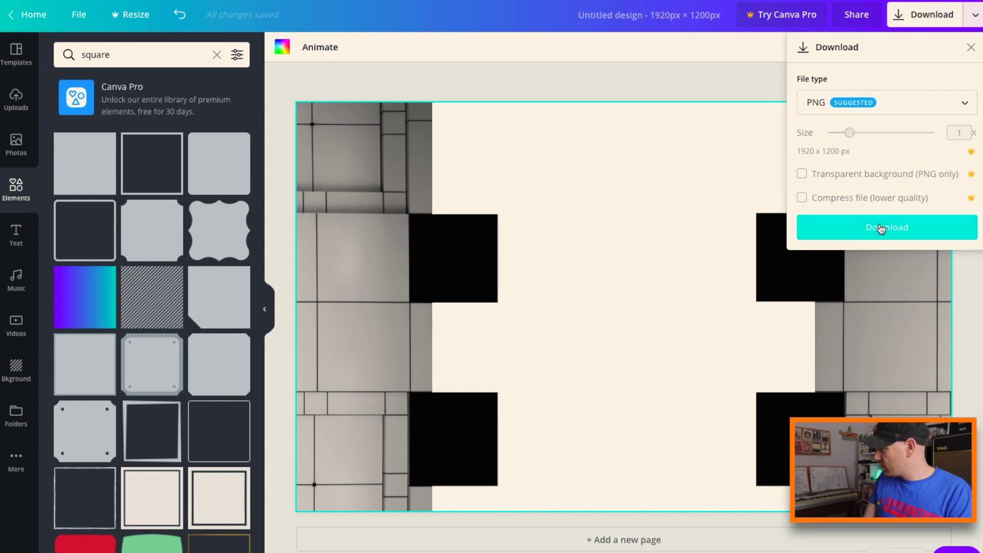
{"action": "left_click", "coordinate": [882, 235]}
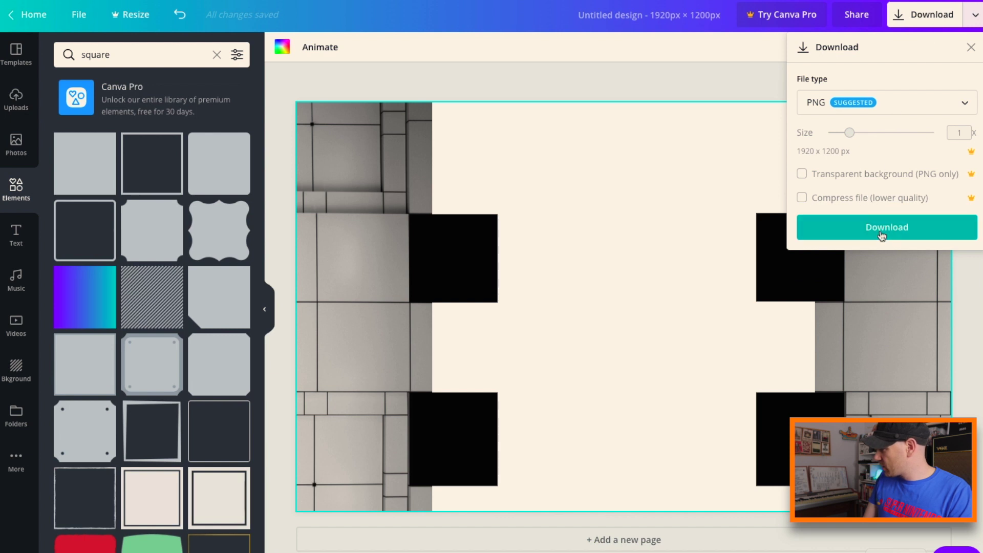
{"action": "left_click", "coordinate": [687, 148]}
- Turn the page background black
{"action": "left_click", "coordinate": [661, 193]}
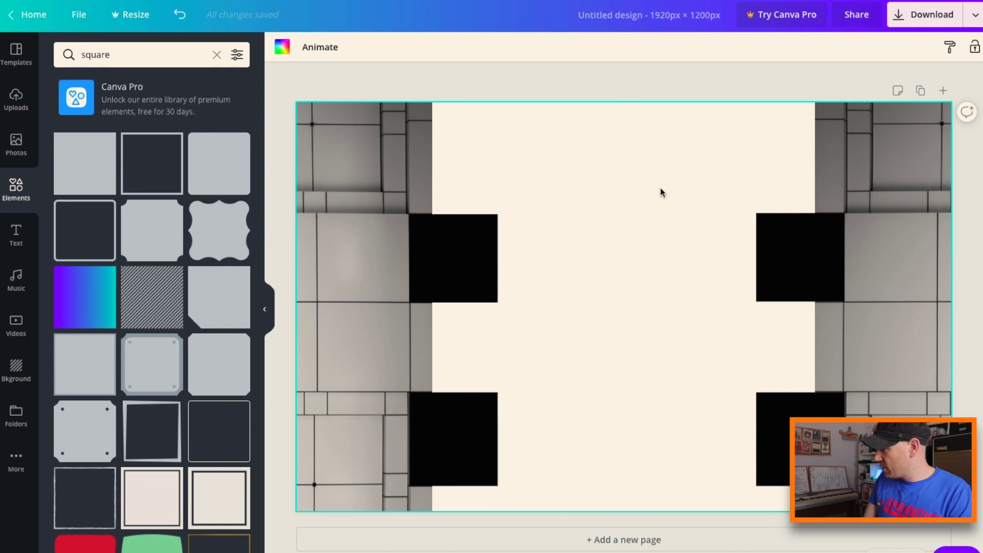
{"action": "left_click", "coordinate": [282, 47]}
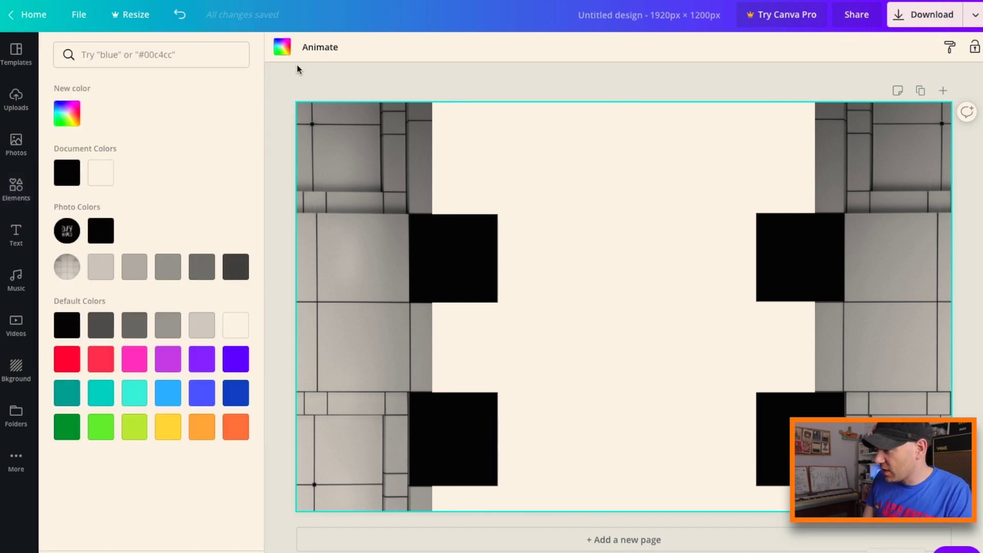
{"action": "left_click", "coordinate": [69, 173]}
- Download the 1920 × 1200 design with its black background as a PNG
{"action": "left_click", "coordinate": [687, 149]}
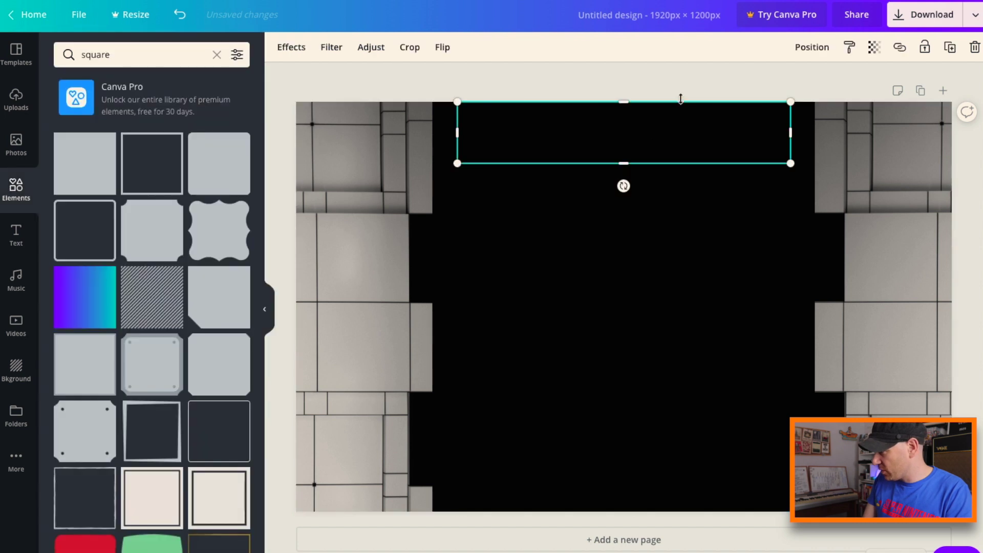
{"action": "left_click", "coordinate": [678, 72]}
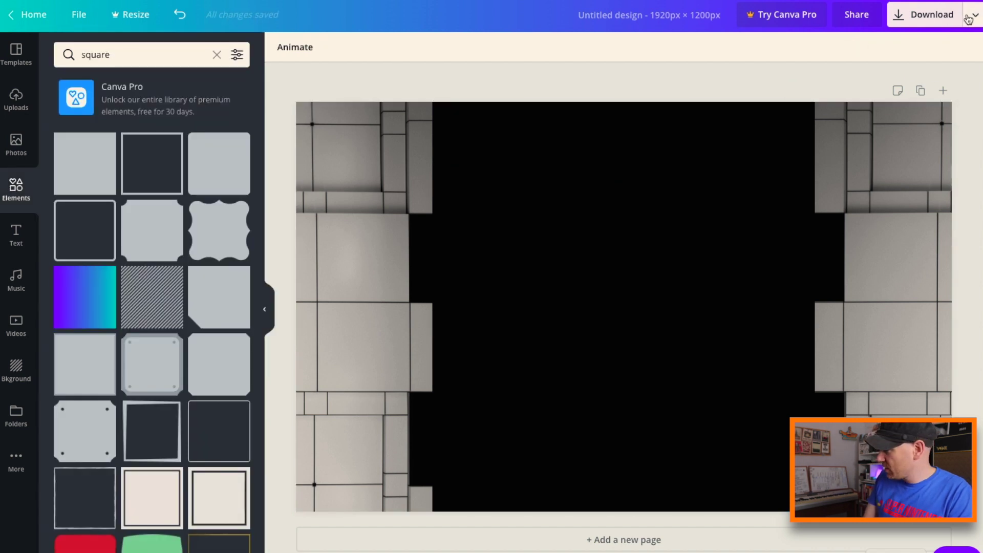
{"action": "left_click", "coordinate": [949, 19]}
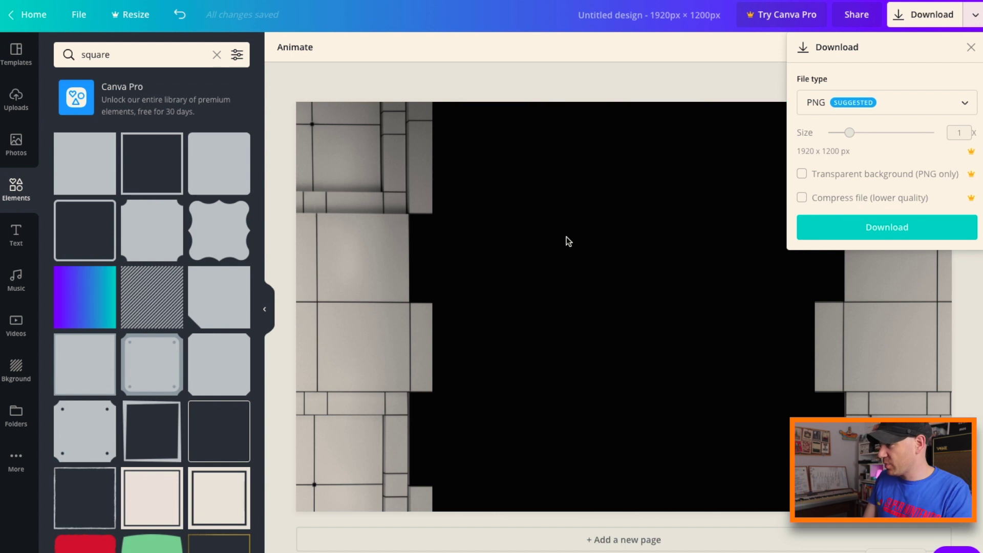
{"action": "left_click", "coordinate": [858, 227]}
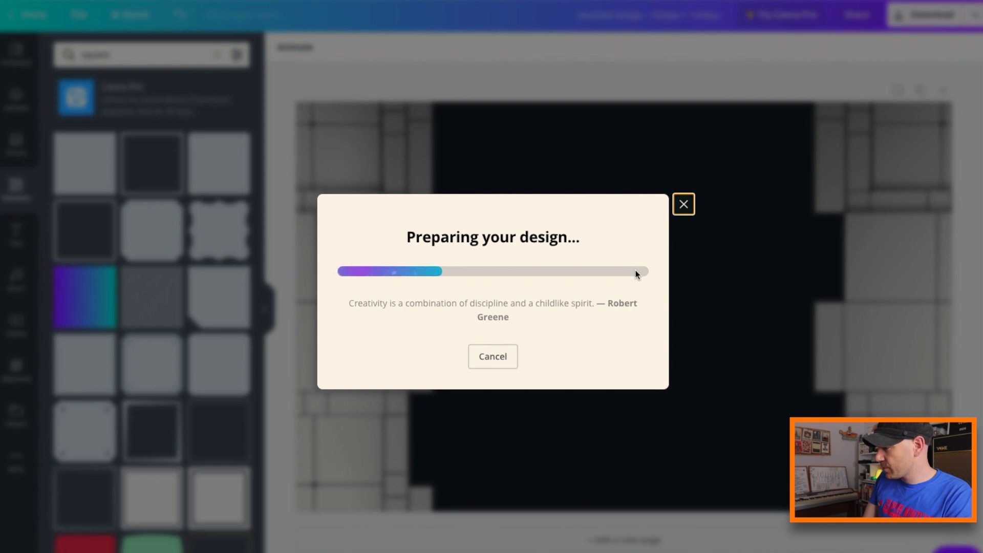
{"action": "key", "text": "Escape"}
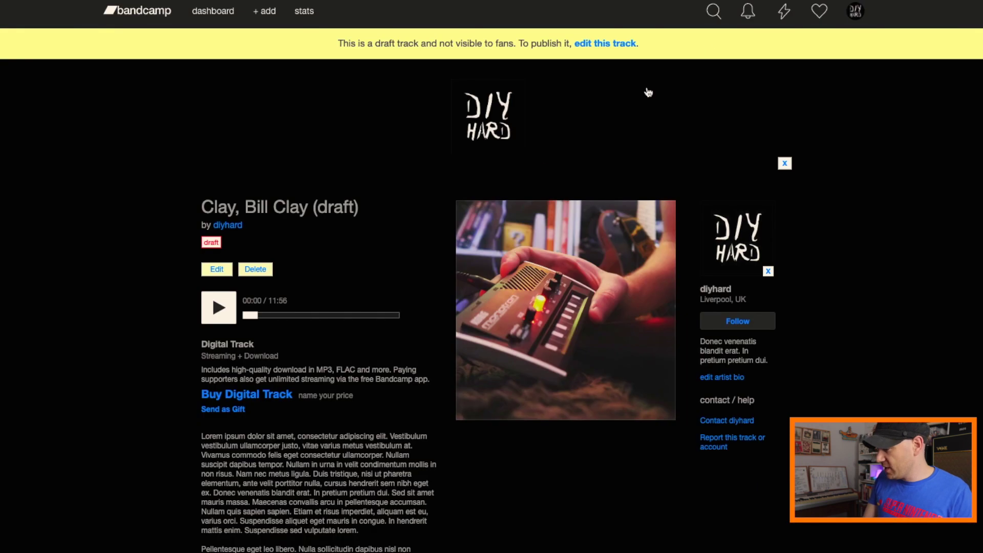
- Upload BCBG2.png as the Background Image in Bandcamp's page design settings
{"action": "mouse_move", "coordinate": [856, 10]}
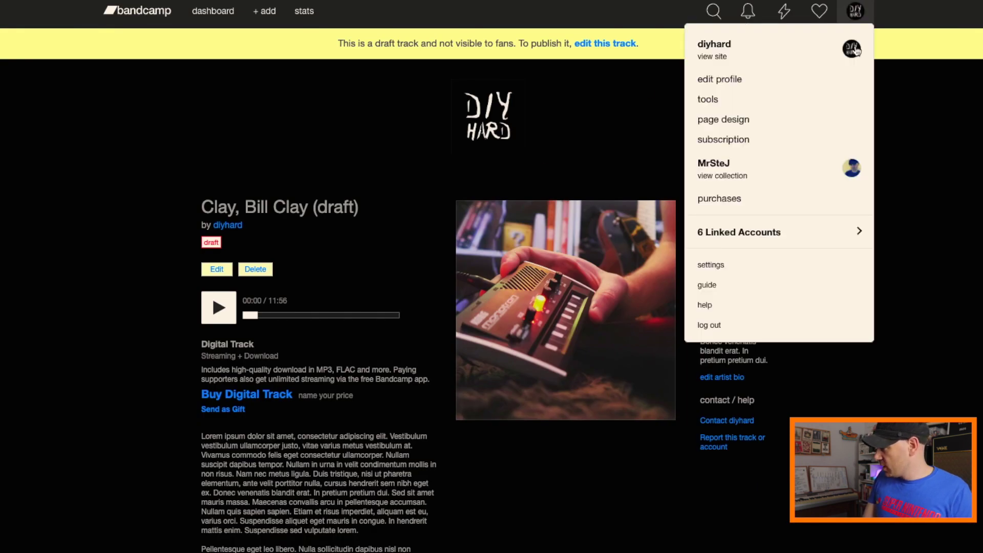
{"action": "left_click", "coordinate": [782, 118]}
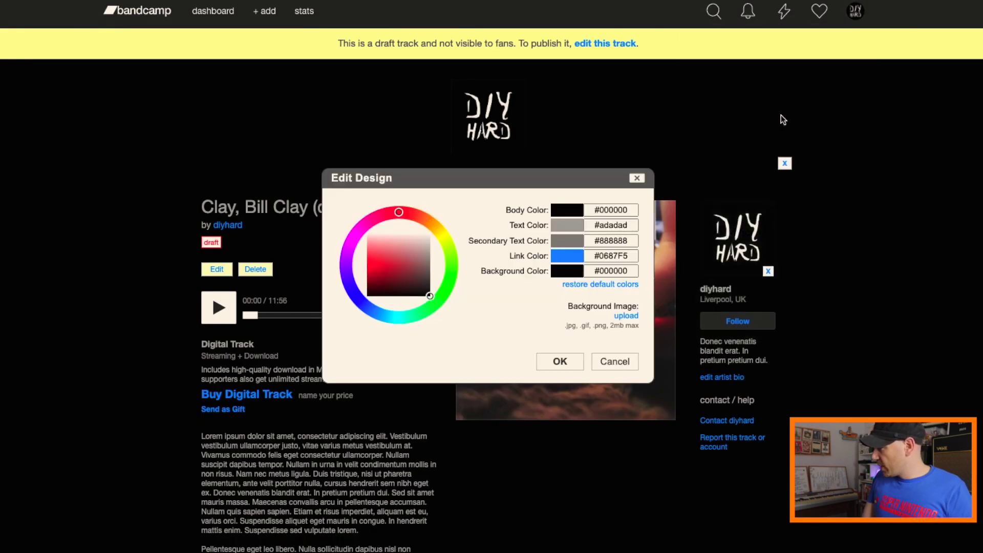
{"action": "left_click", "coordinate": [626, 317]}
{"action": "left_click", "coordinate": [264, 23]}
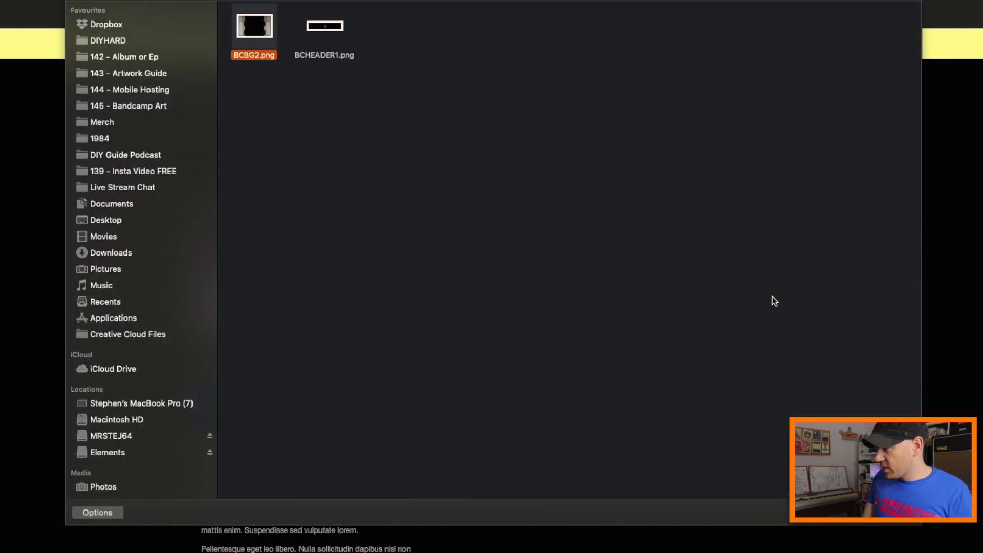
{"action": "left_click", "coordinate": [893, 524]}
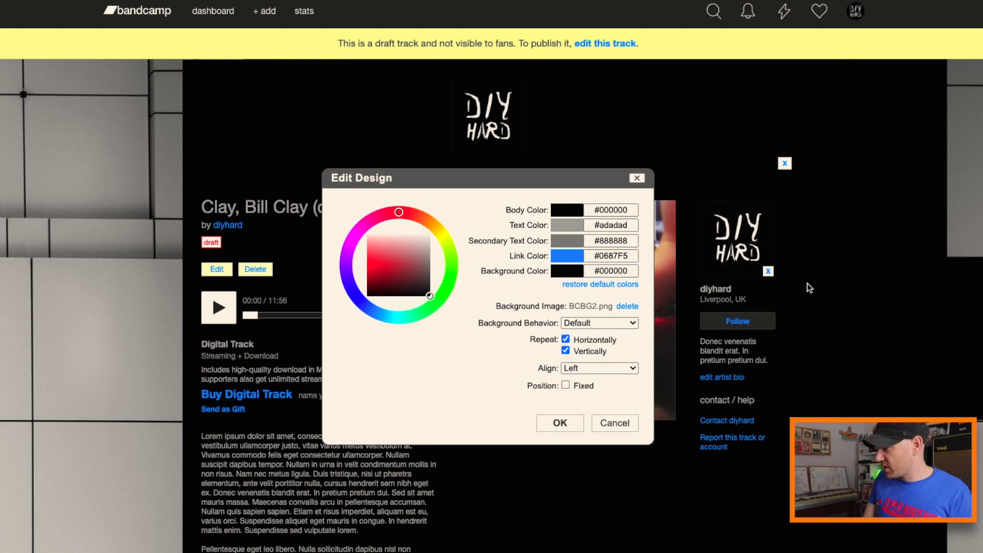
- Keep the Default background behaviour and set the image alignment to Center
{"action": "left_click", "coordinate": [620, 324]}
{"action": "left_click", "coordinate": [607, 322]}
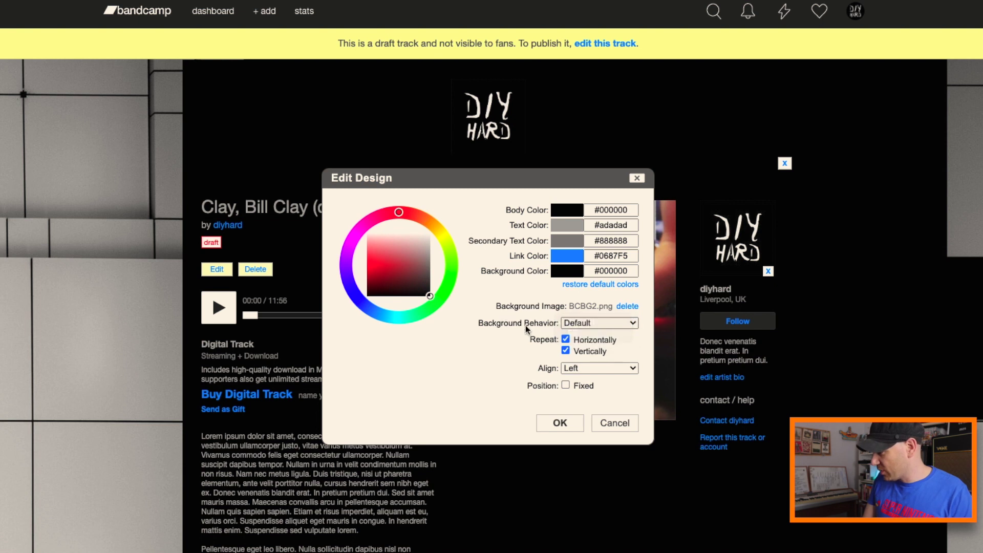
{"action": "left_click", "coordinate": [587, 368]}
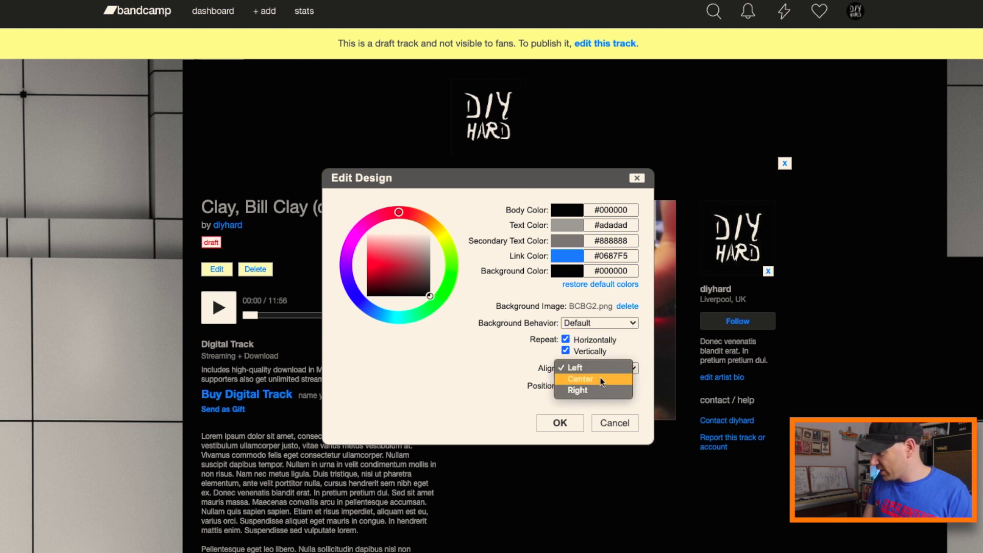
{"action": "left_click", "coordinate": [600, 377]}
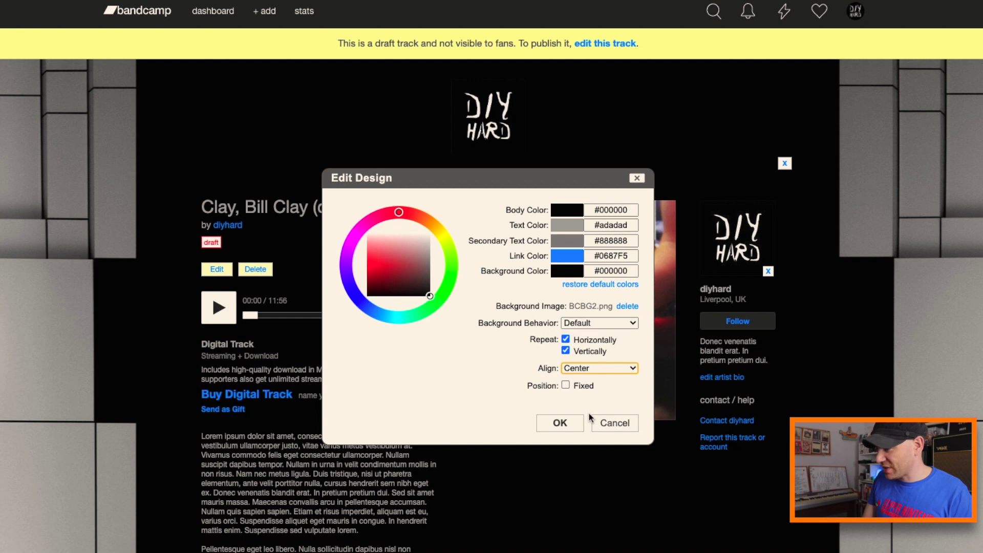
{"action": "left_click", "coordinate": [576, 422]}
{"action": "scroll", "coordinate": [573, 425], "scroll_direction": "down", "scroll_amount": 5}
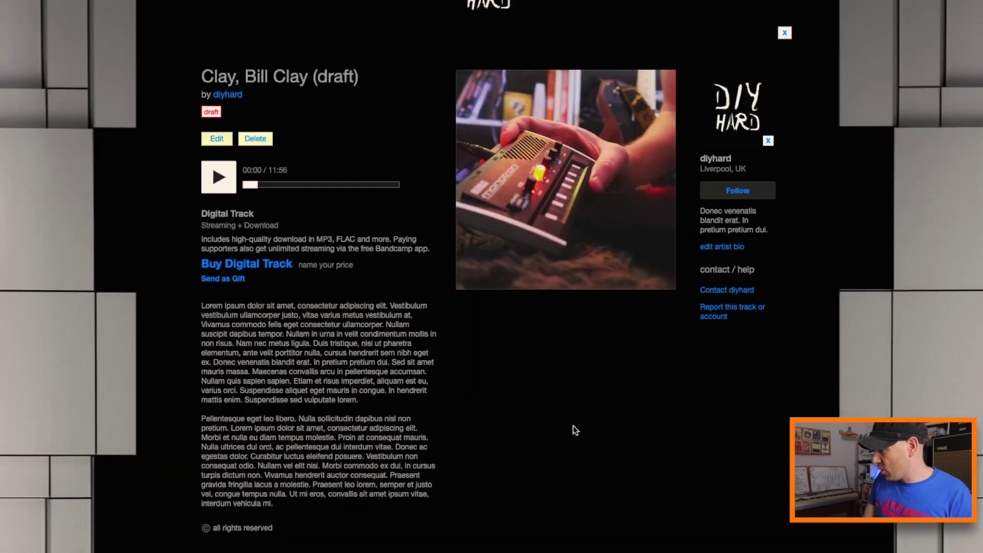
{"action": "scroll", "coordinate": [573, 426], "scroll_direction": "up", "scroll_amount": 5}
{"action": "scroll", "coordinate": [574, 426], "scroll_direction": "down", "scroll_amount": 5}
{"action": "scroll", "coordinate": [574, 425], "scroll_direction": "down", "scroll_amount": 1}
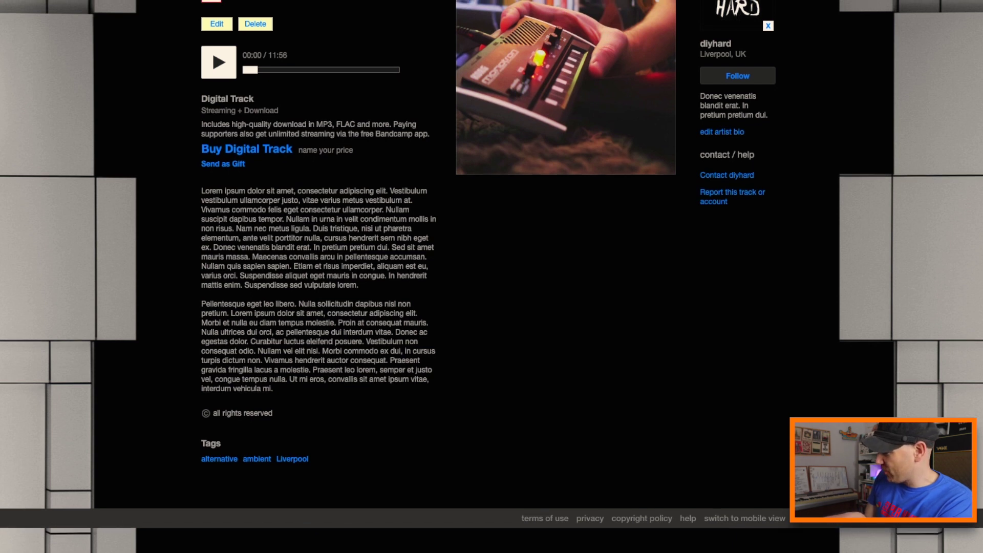
{"action": "scroll", "coordinate": [525, 443], "scroll_direction": "up", "scroll_amount": 2}
{"action": "scroll", "coordinate": [524, 443], "scroll_direction": "up", "scroll_amount": 3}
{"action": "scroll", "coordinate": [530, 454], "scroll_direction": "down", "scroll_amount": 3}
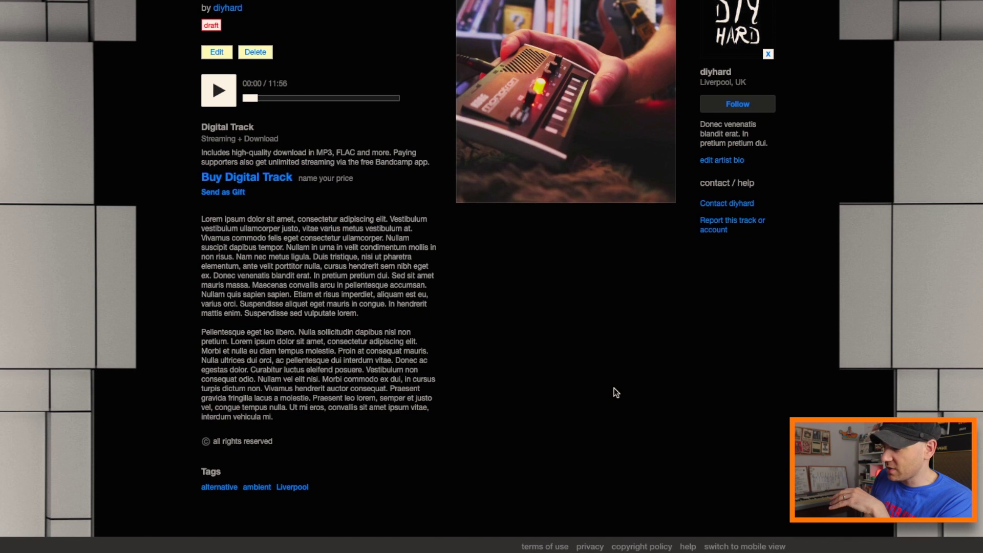
{"action": "scroll", "coordinate": [614, 388], "scroll_direction": "up", "scroll_amount": 4}
{"action": "scroll", "coordinate": [616, 393], "scroll_direction": "up", "scroll_amount": 1}
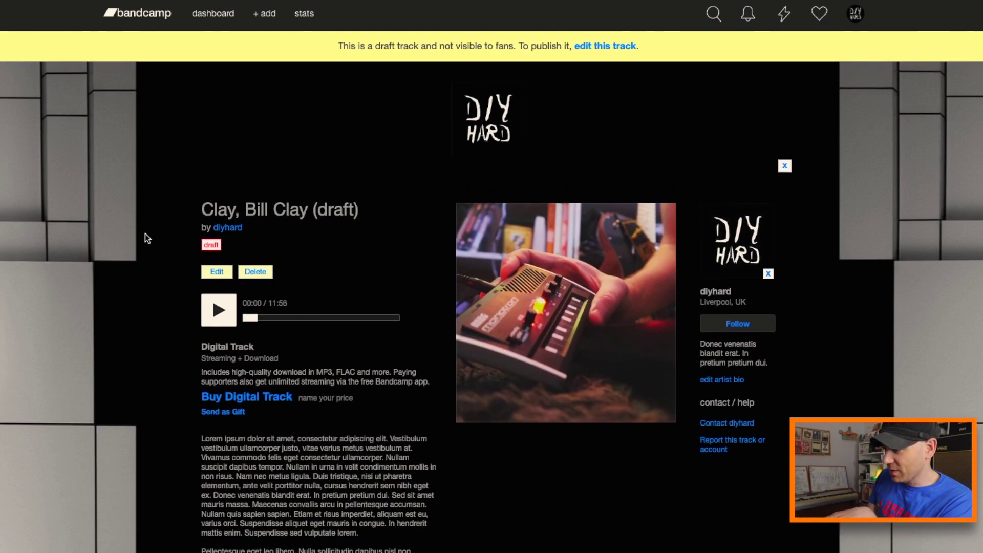
{"action": "scroll", "coordinate": [130, 383], "scroll_direction": "down", "scroll_amount": 2}
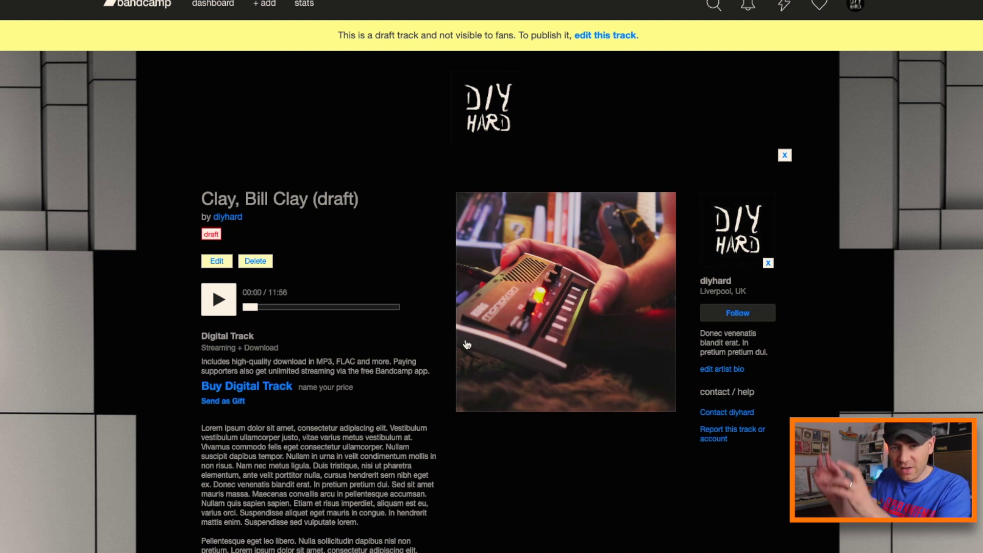
{"action": "scroll", "coordinate": [448, 325], "scroll_direction": "up", "scroll_amount": 1}
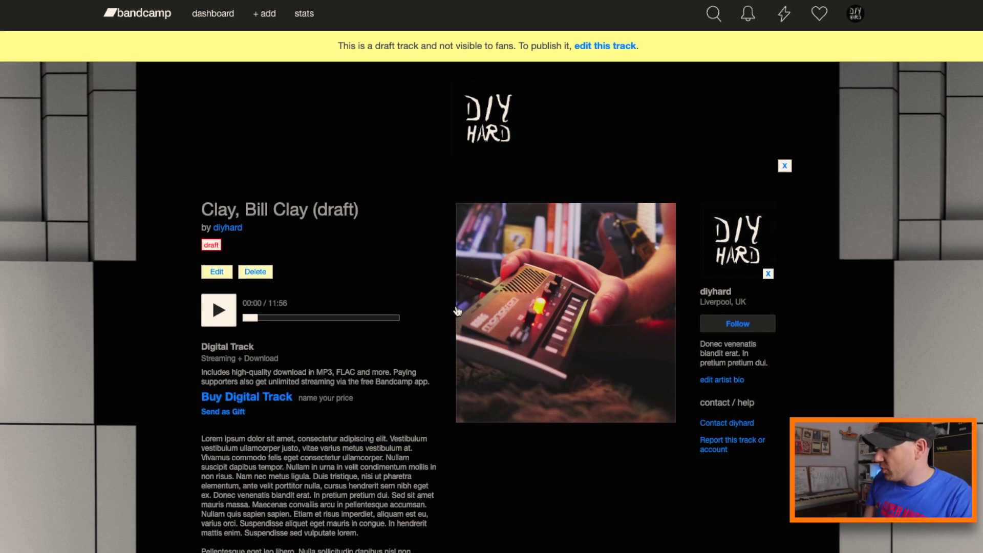